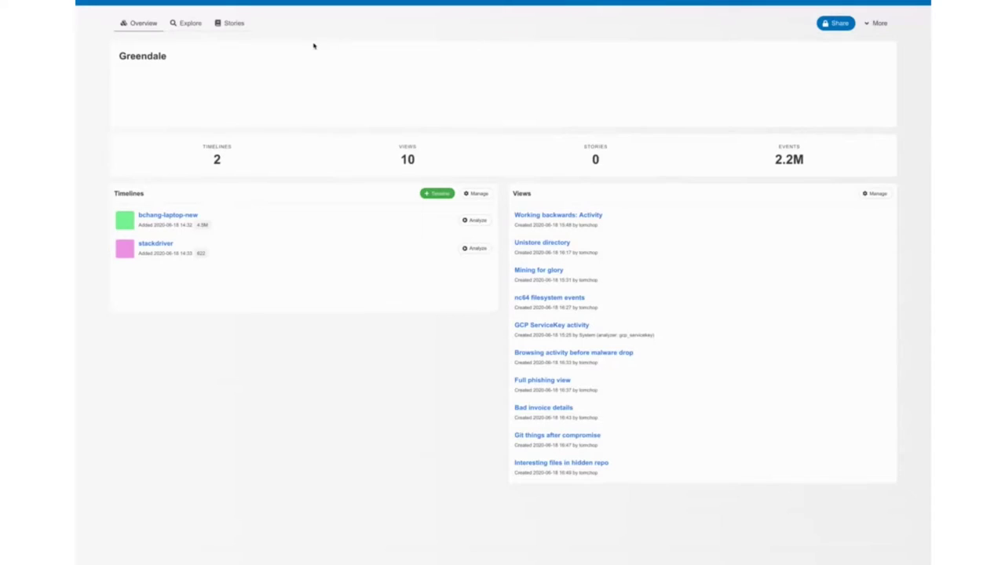
Open the Greendale sketch's Explore view and search for all events with the query *.
{"action": "left_click", "coordinate": [190, 23]}
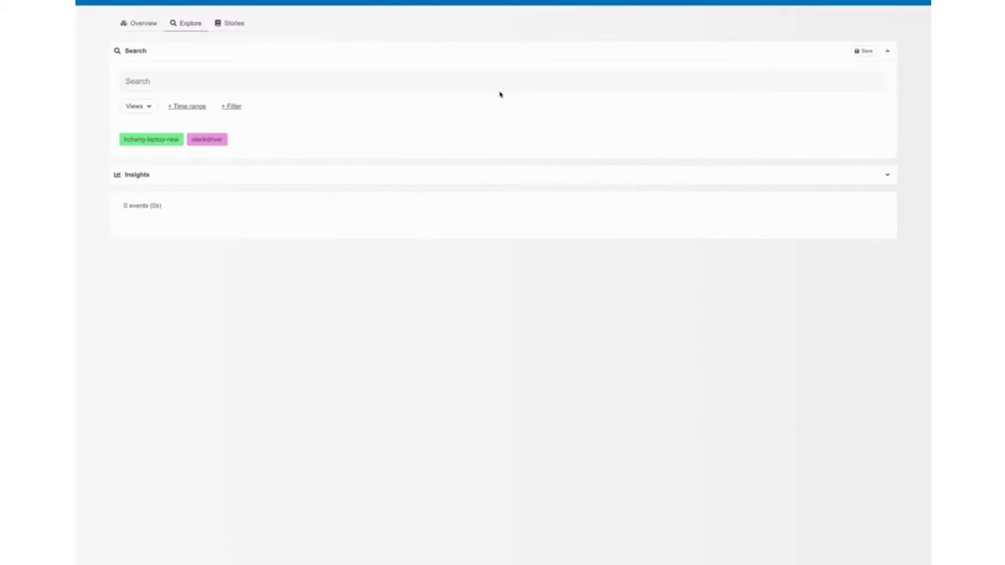
{"action": "type", "text": "*"}
{"action": "key", "text": "Return"}
{"action": "left_click", "coordinate": [219, 79]}
{"action": "type", "text": "*"}
{"action": "key", "text": "Return"}
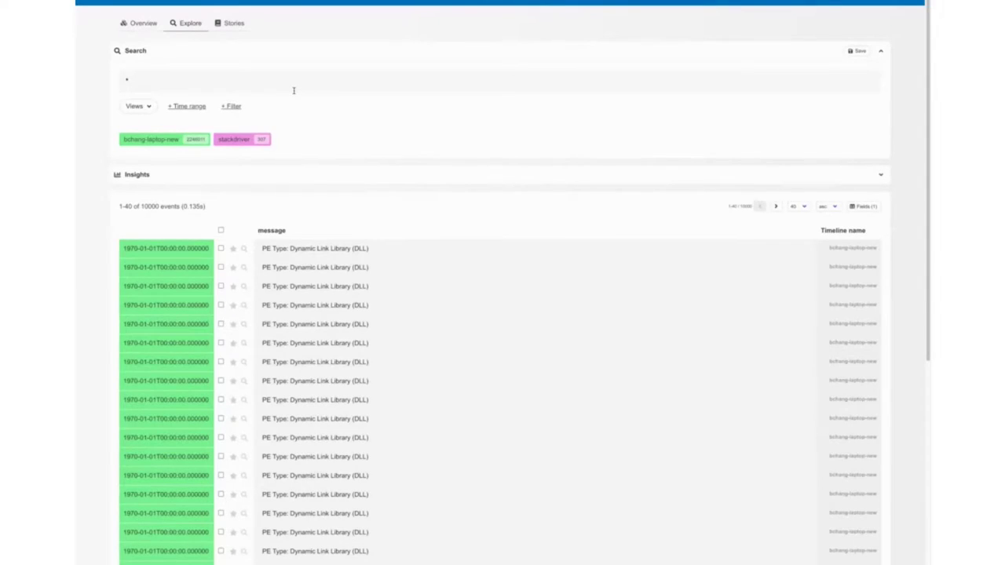
Exclude the bchang-laptop-new timeline and look through the stackdriver events.
{"action": "left_click", "coordinate": [157, 139]}
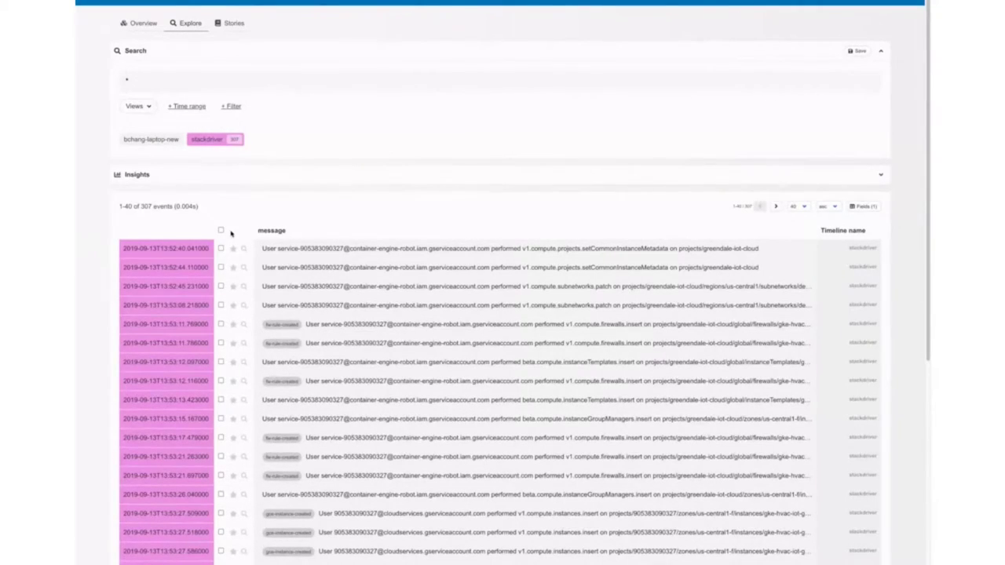
{"action": "scroll", "coordinate": [430, 332], "scroll_direction": "down", "scroll_amount": 5}
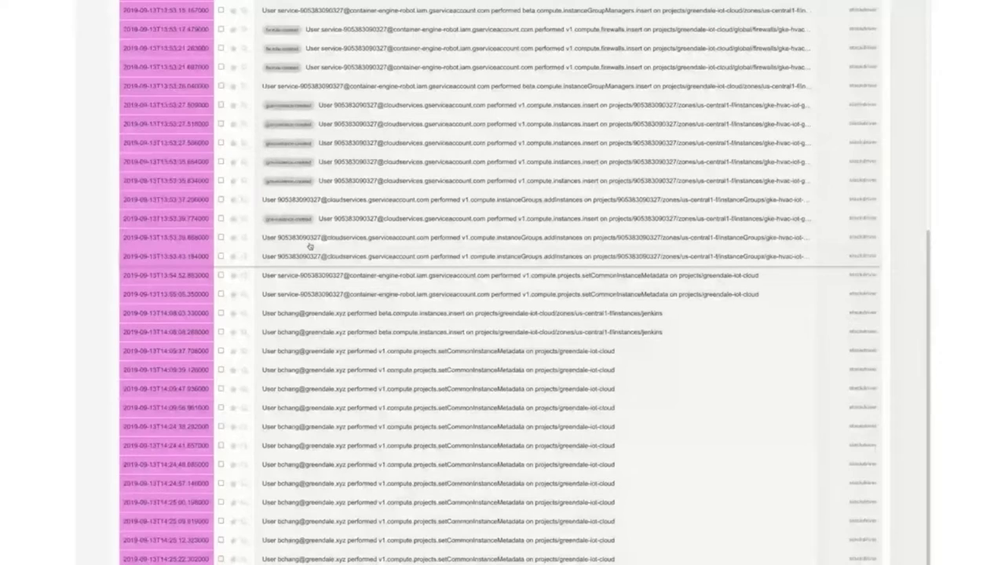
{"action": "scroll", "coordinate": [439, 163], "scroll_direction": "up", "scroll_amount": 5}
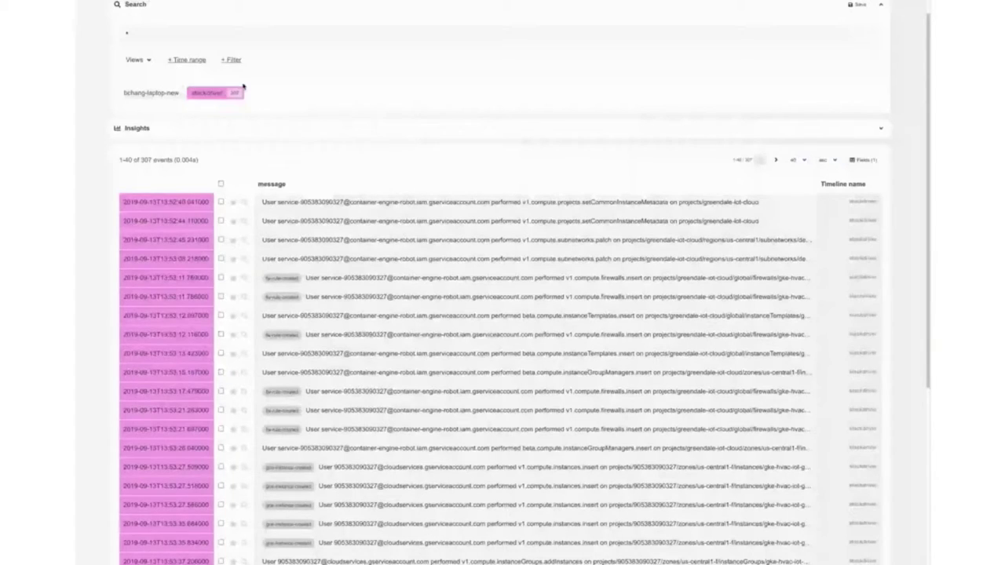
Search the stackdriver timeline with the query methodName:v1.compute.instances.insert.
{"action": "left_click", "coordinate": [138, 60]}
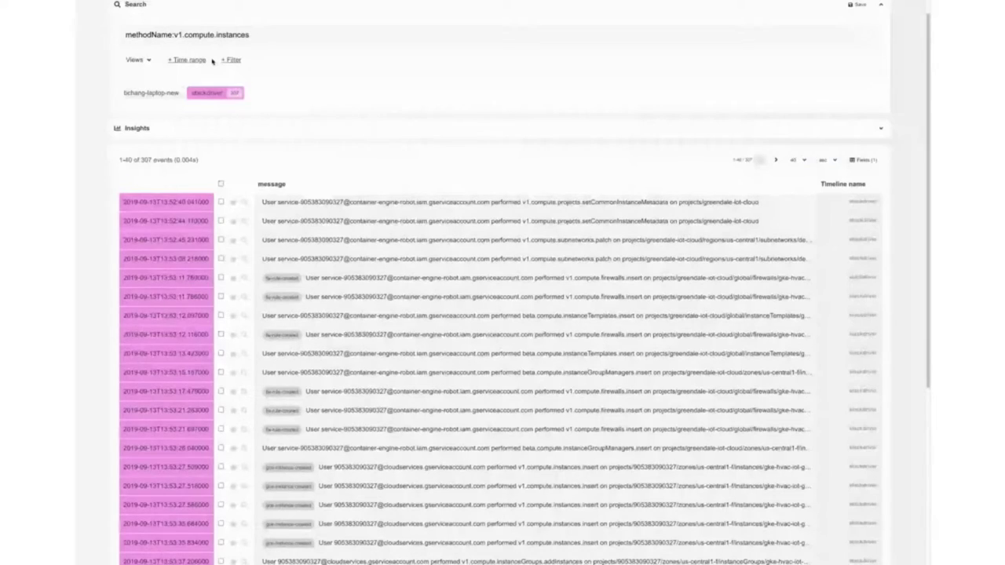
{"action": "type", "text": ".insert"}
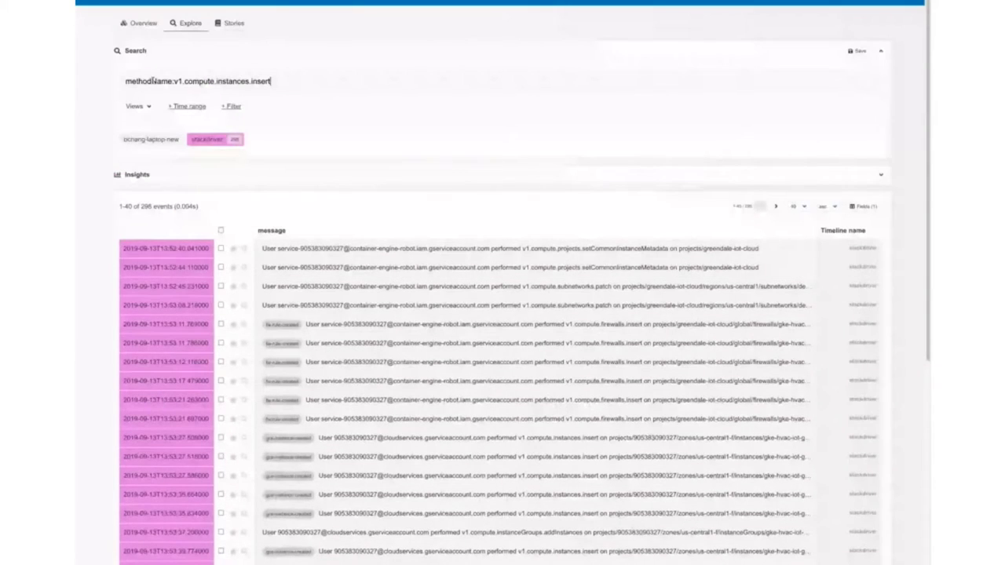
{"action": "double_click", "coordinate": [153, 81]}
{"action": "left_click", "coordinate": [265, 80]}
{"action": "mouse_move", "coordinate": [265, 80]}
{"action": "left_mouse_down"}
{"action": "mouse_move", "coordinate": [161, 81]}
{"action": "mouse_move", "coordinate": [267, 82]}
{"action": "left_mouse_up"}
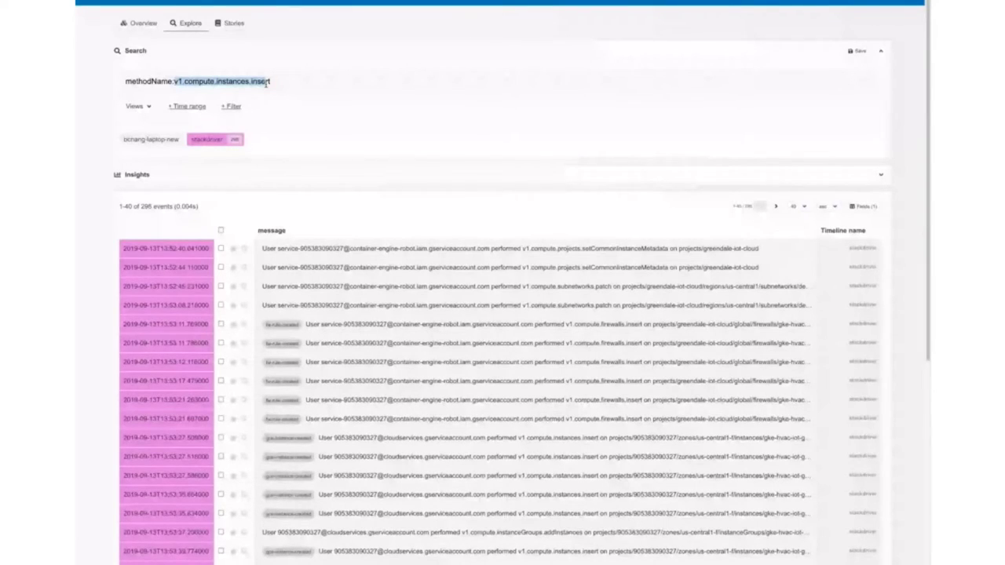
{"action": "left_click", "coordinate": [267, 82]}
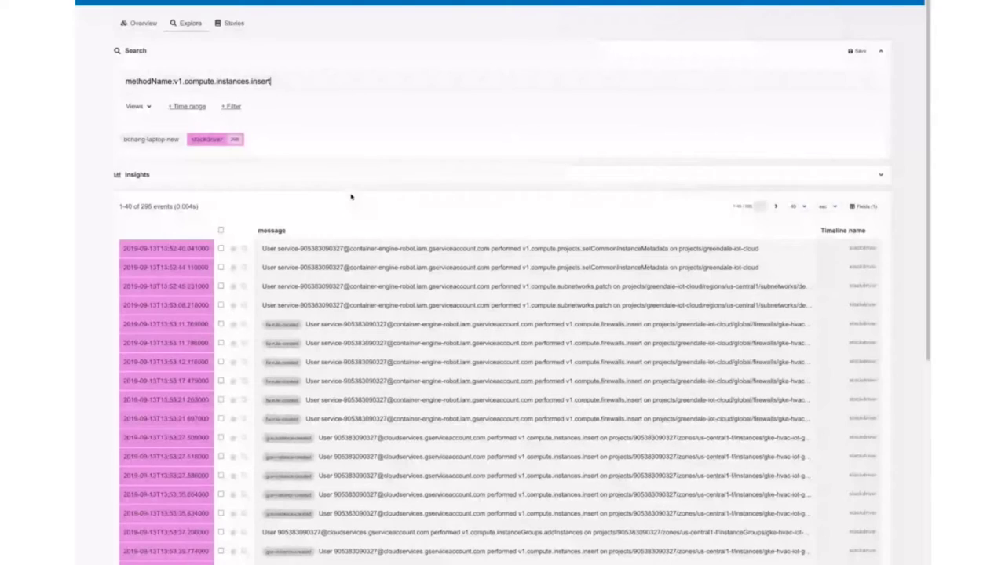
Look through the filtered events, expanding and collapsing the setCommonInstanceMetadata event dated 2019-09-13T14:09:39.
{"action": "scroll", "coordinate": [442, 253], "scroll_direction": "down", "scroll_amount": 2}
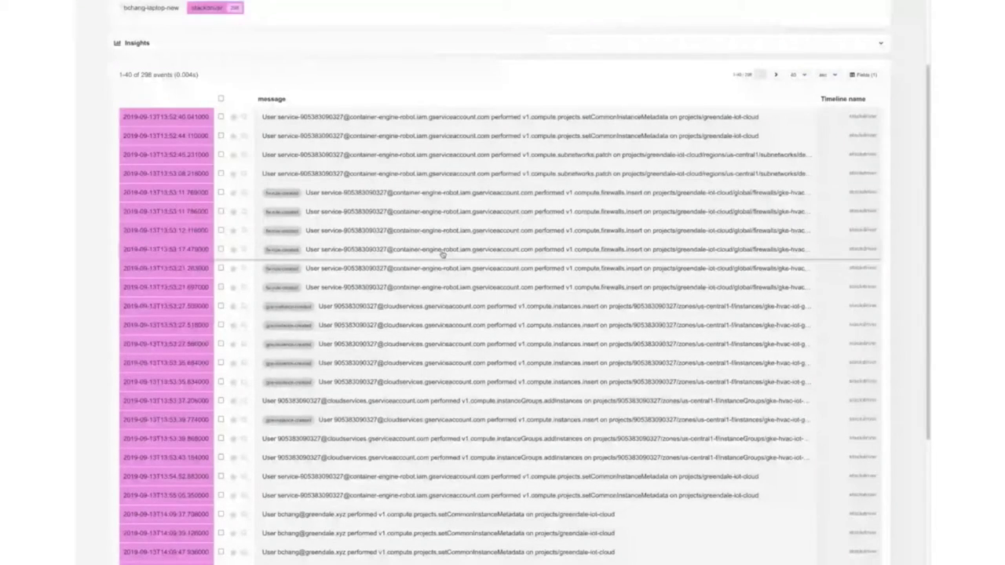
{"action": "scroll", "coordinate": [442, 254], "scroll_direction": "down", "scroll_amount": 1}
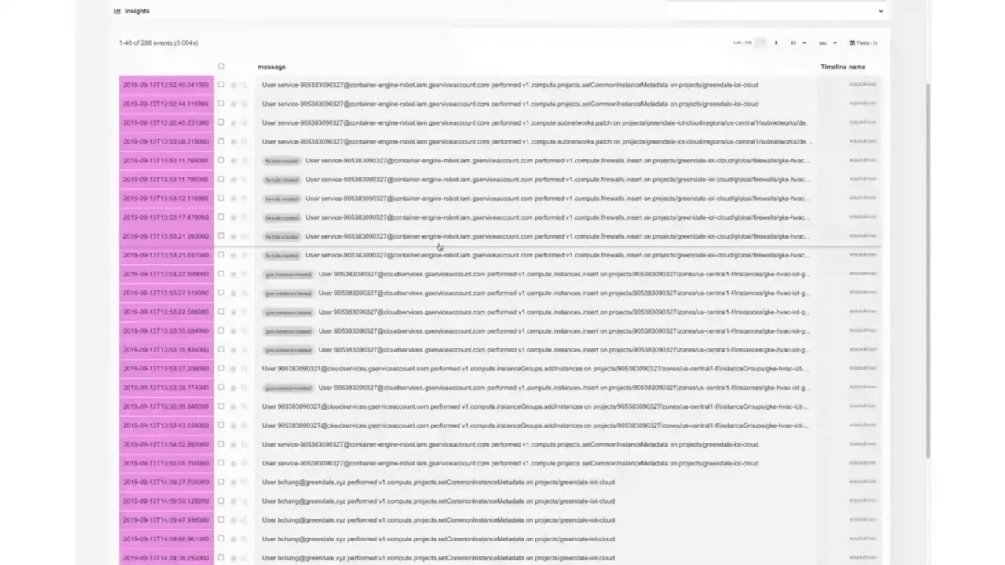
{"action": "scroll", "coordinate": [440, 248], "scroll_direction": "down", "scroll_amount": 1}
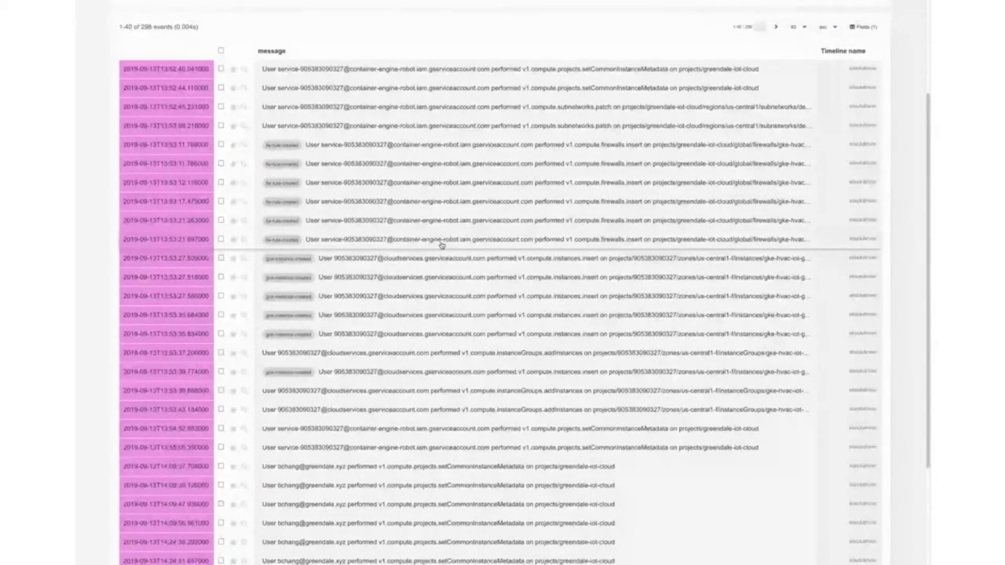
{"action": "scroll", "coordinate": [443, 246], "scroll_direction": "down", "scroll_amount": 2}
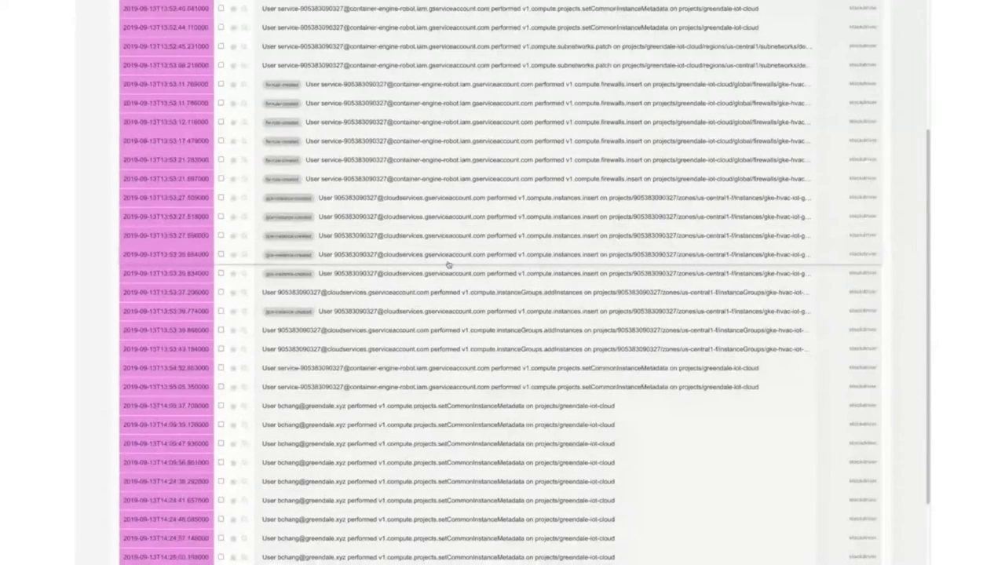
{"action": "left_click", "coordinate": [453, 427]}
{"action": "scroll", "coordinate": [452, 424], "scroll_direction": "down", "scroll_amount": 2}
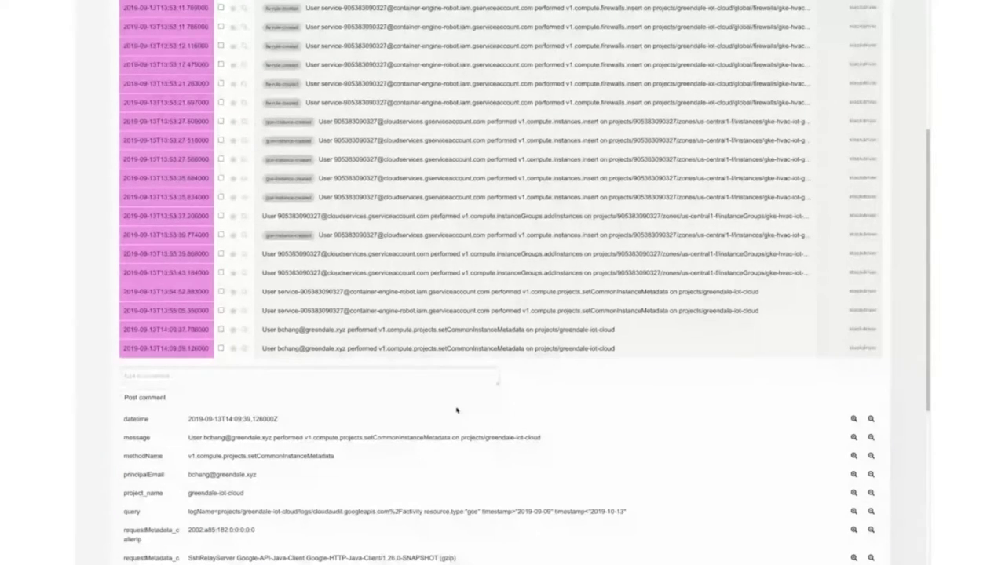
{"action": "left_click", "coordinate": [443, 348]}
Show 100 events per page and expand the v1.compute.instances.insert event dated 2019-10-07T19:57:48.960 to inspect its methodName attribute.
{"action": "scroll", "coordinate": [436, 215], "scroll_direction": "down", "scroll_amount": 3}
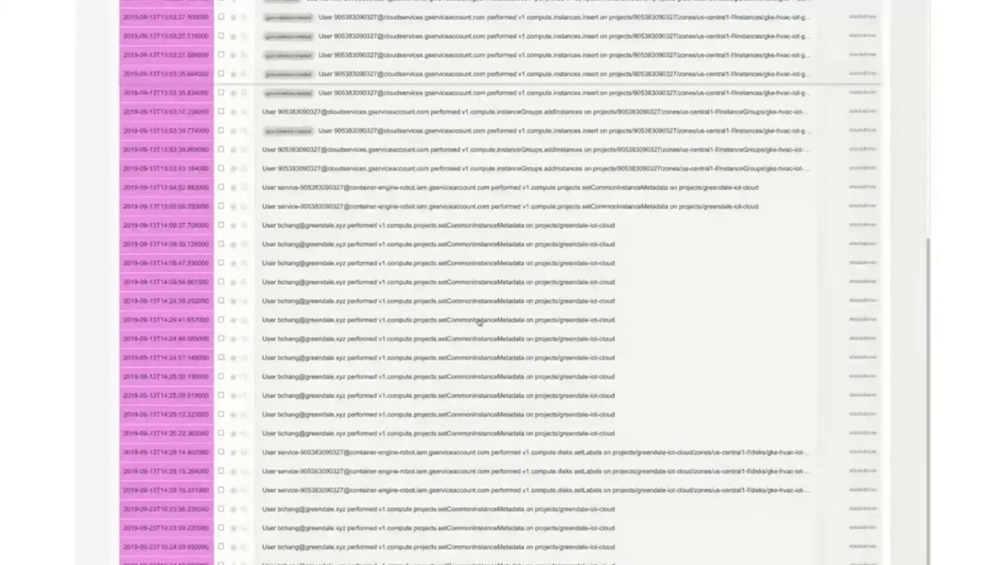
{"action": "scroll", "coordinate": [479, 322], "scroll_direction": "up", "scroll_amount": 4}
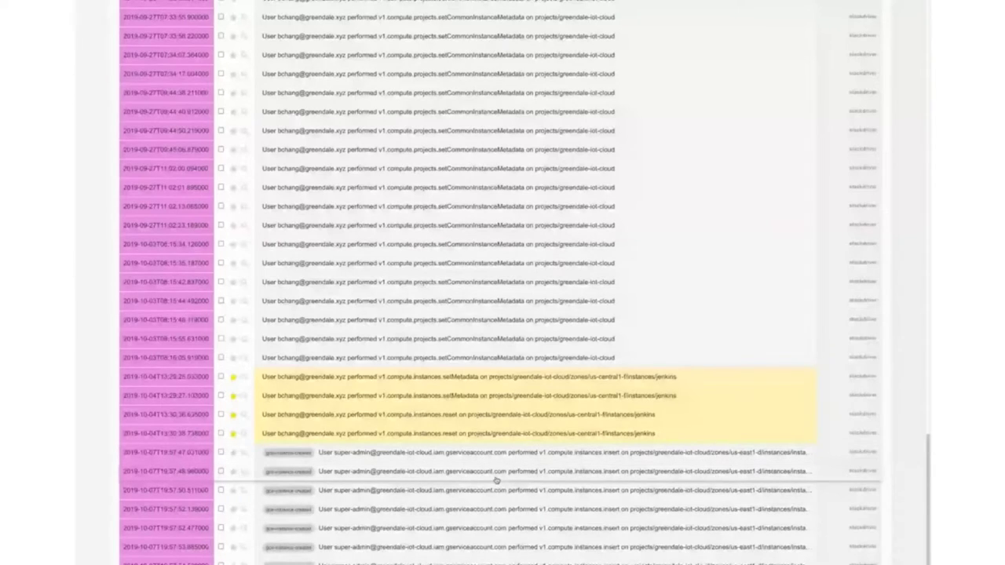
{"action": "left_click", "coordinate": [496, 476]}
{"action": "scroll", "coordinate": [471, 456], "scroll_direction": "down", "scroll_amount": 5}
{"action": "scroll", "coordinate": [397, 269], "scroll_direction": "down", "scroll_amount": 1}
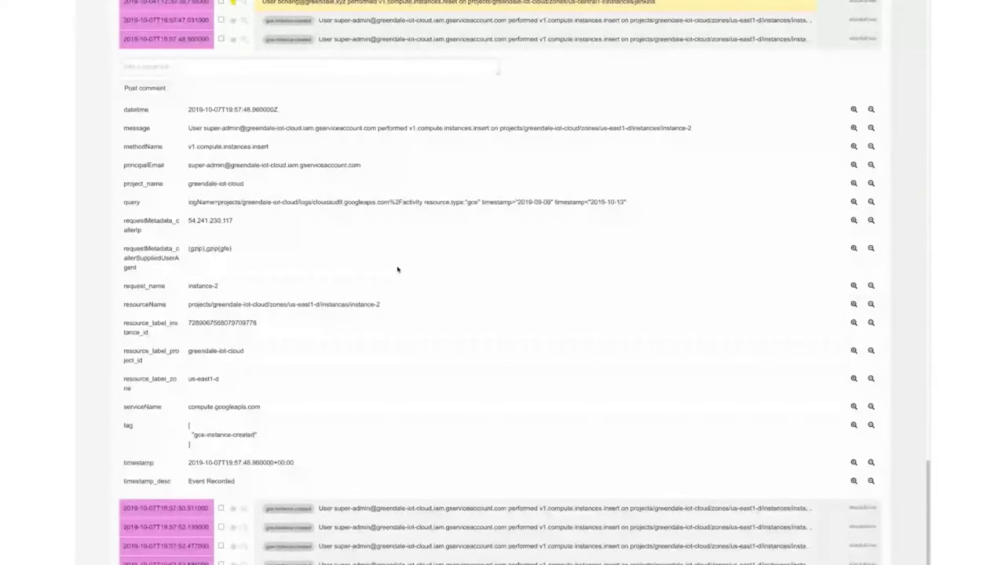
{"action": "double_click", "coordinate": [229, 146]}
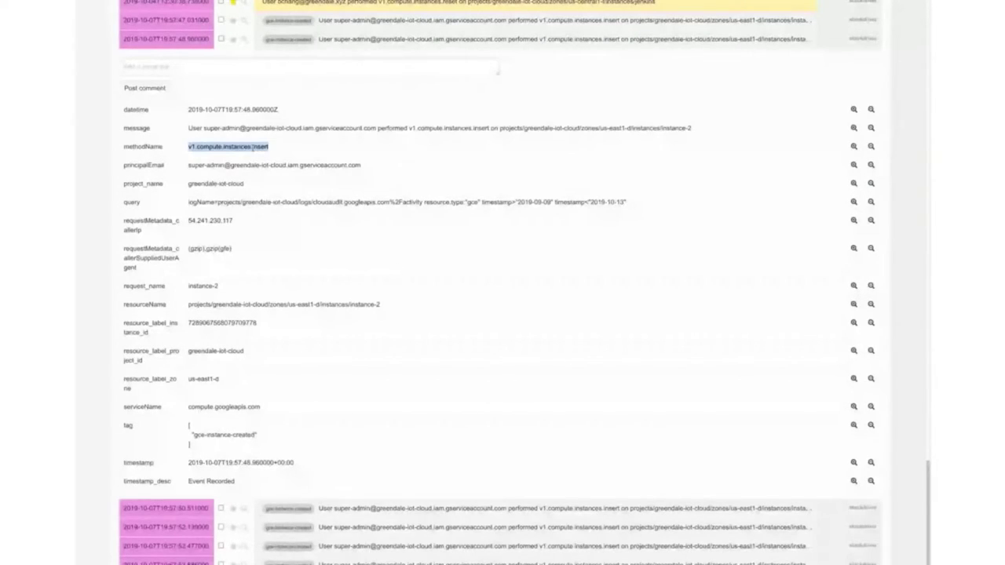
{"action": "left_click", "coordinate": [148, 144]}
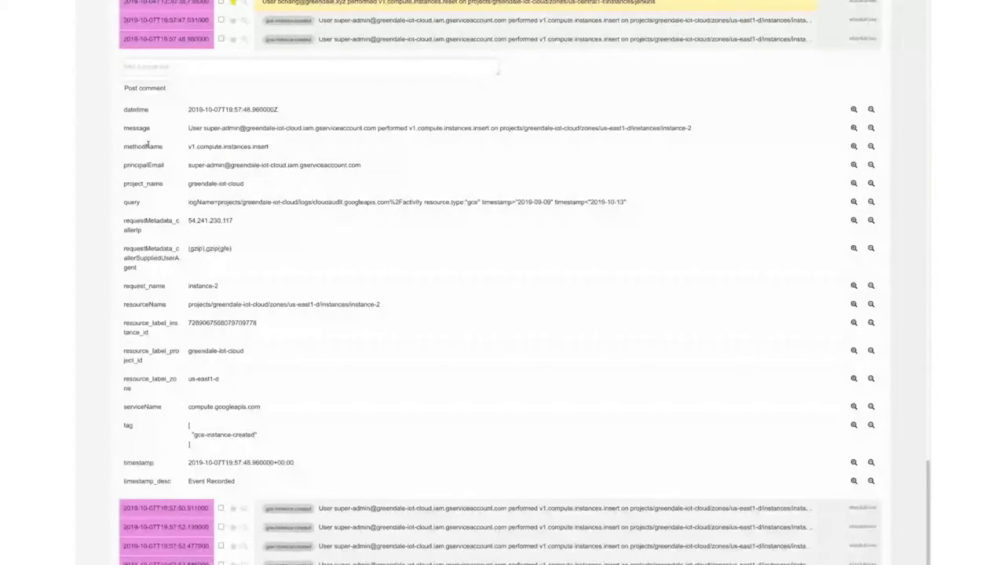
{"action": "left_click_drag", "start_coordinate": [147, 145], "coordinate": [164, 146]}
Examine all attributes of the expanded instance-2 event, highlighting the list and the principalEmail value.
{"action": "left_click_drag", "start_coordinate": [122, 106], "coordinate": [298, 485]}
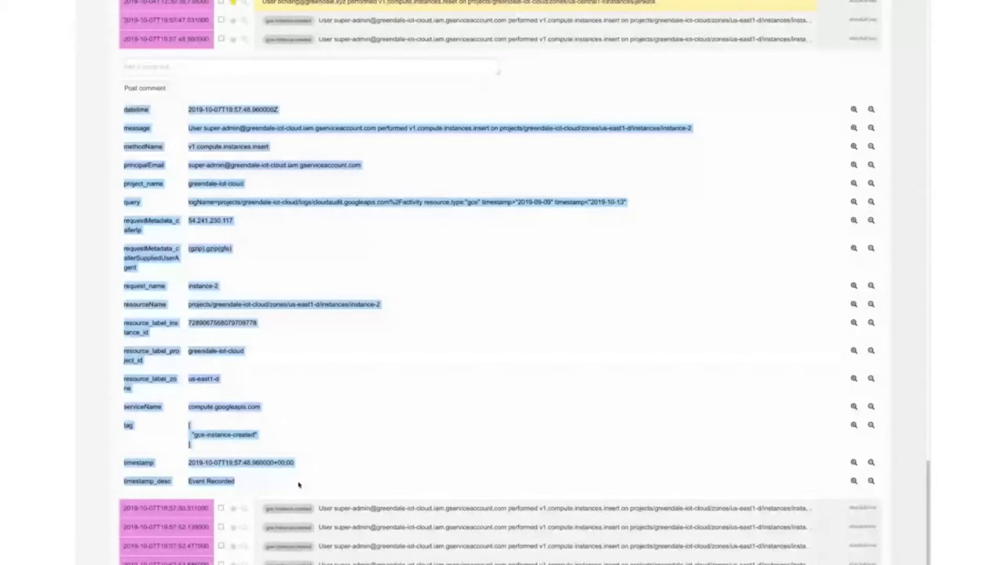
{"action": "left_click", "coordinate": [277, 483]}
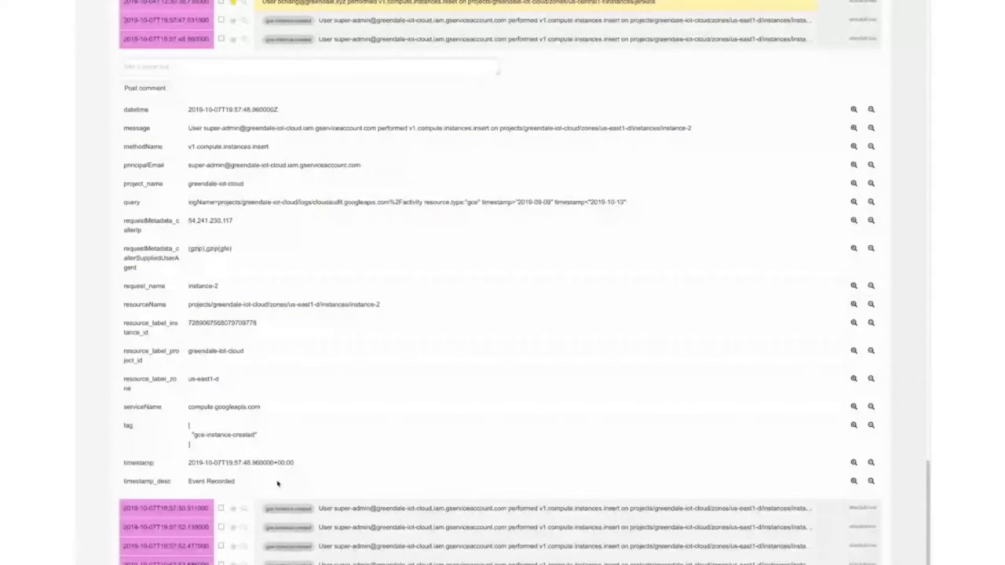
{"action": "left_click_drag", "start_coordinate": [121, 106], "coordinate": [218, 238]}
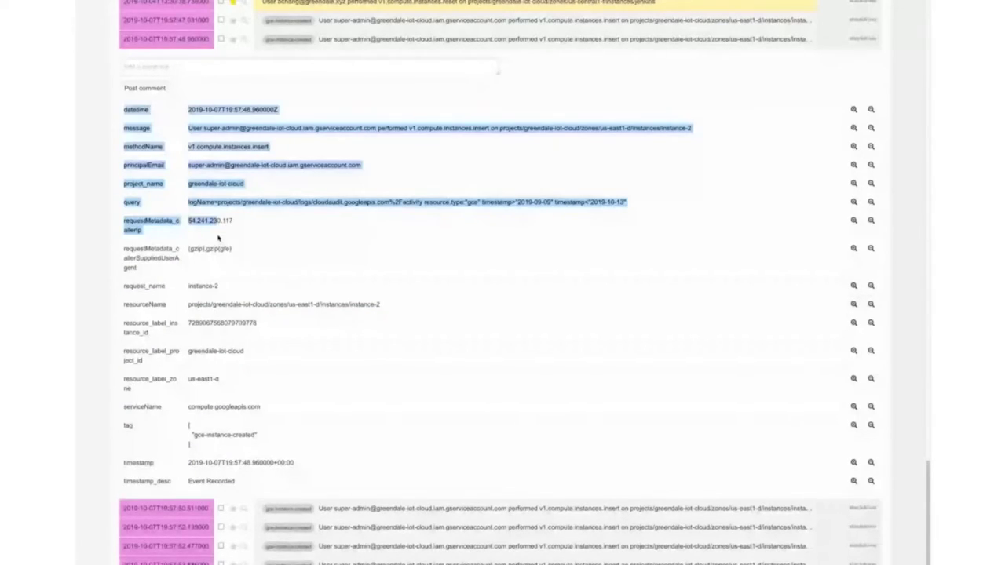
{"action": "left_click", "coordinate": [294, 407]}
{"action": "scroll", "coordinate": [295, 407], "scroll_direction": "up", "scroll_amount": 1}
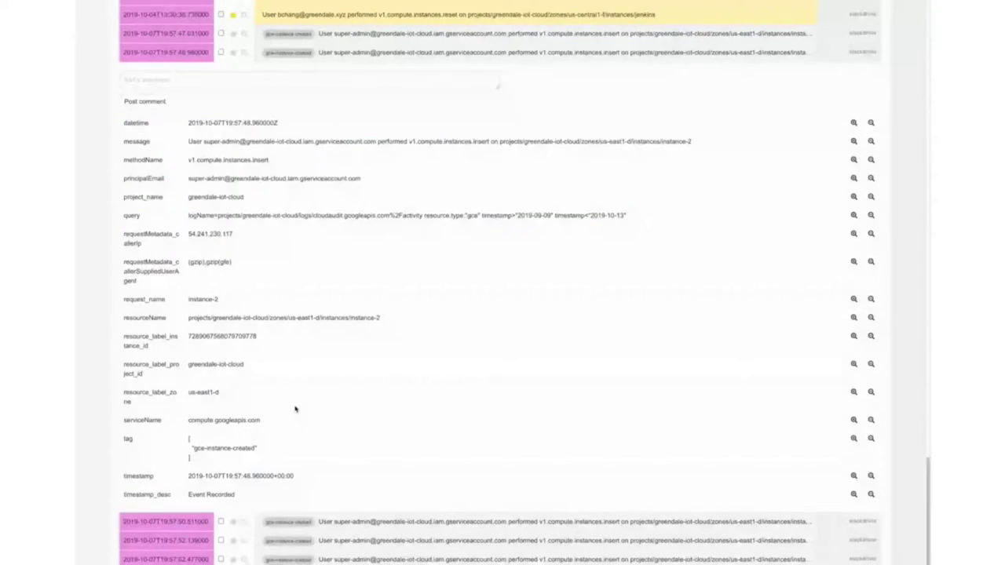
{"action": "scroll", "coordinate": [295, 407], "scroll_direction": "up", "scroll_amount": 3}
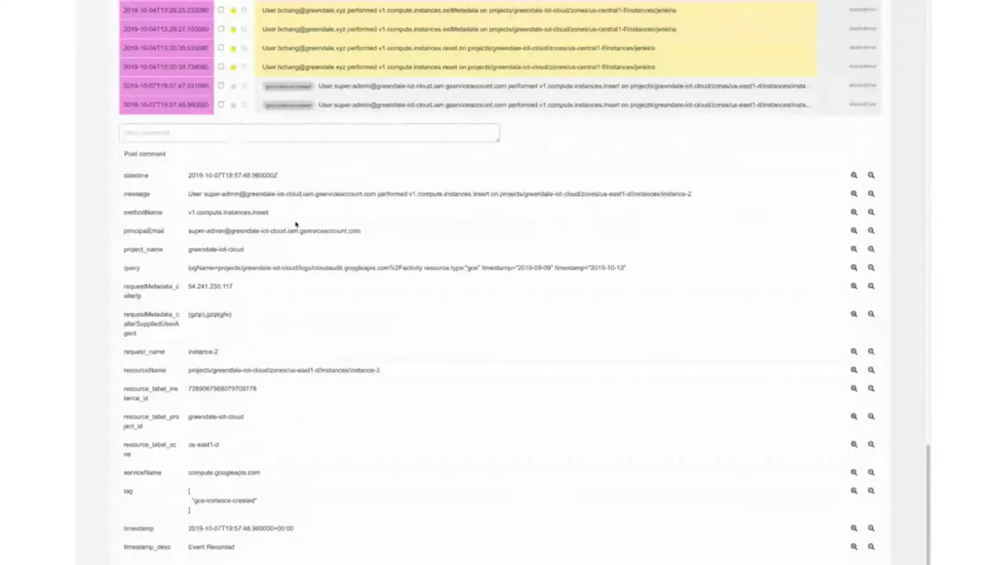
{"action": "triple_click", "coordinate": [233, 231]}
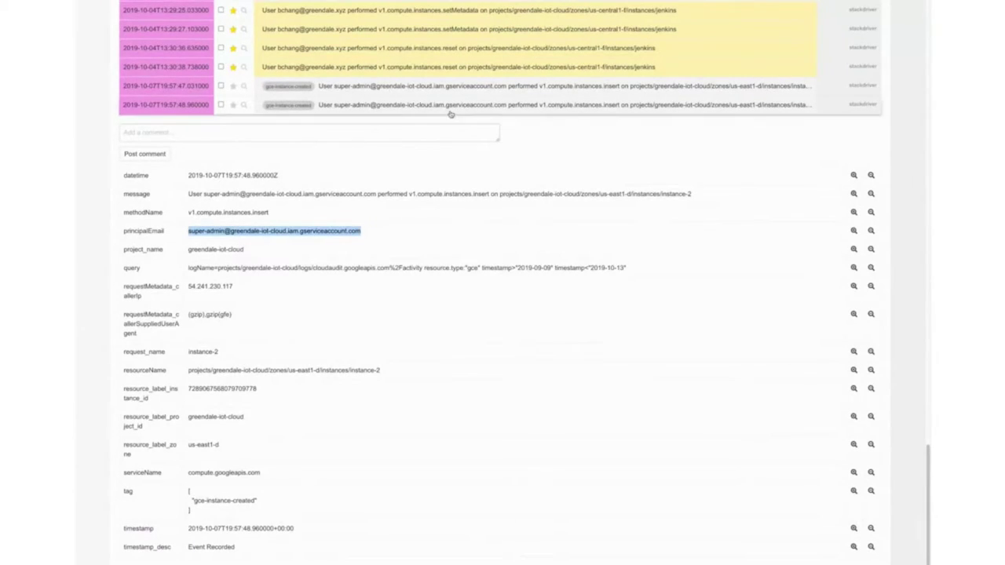
Go to the next results page and expand the event dated 2019-10-07T19:57:57.995 to inspect its principalEmail value.
{"action": "scroll", "coordinate": [451, 114], "scroll_direction": "up", "scroll_amount": 10}
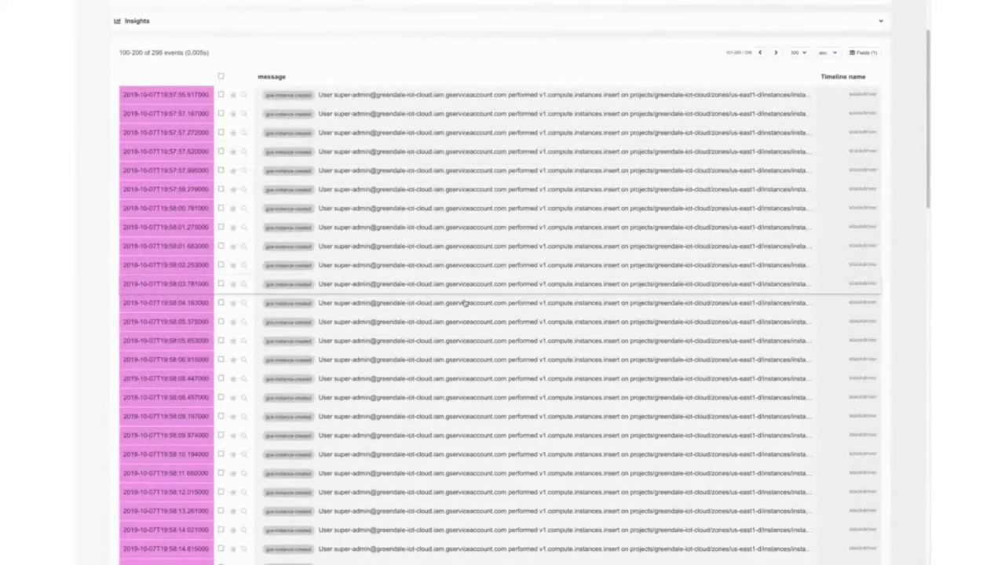
{"action": "left_click", "coordinate": [484, 174]}
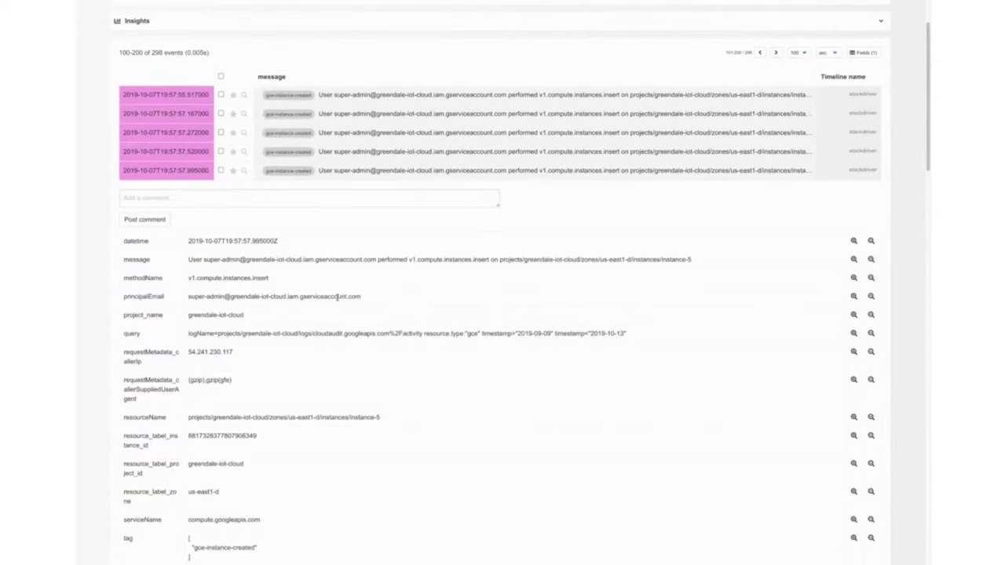
{"action": "triple_click", "coordinate": [338, 297]}
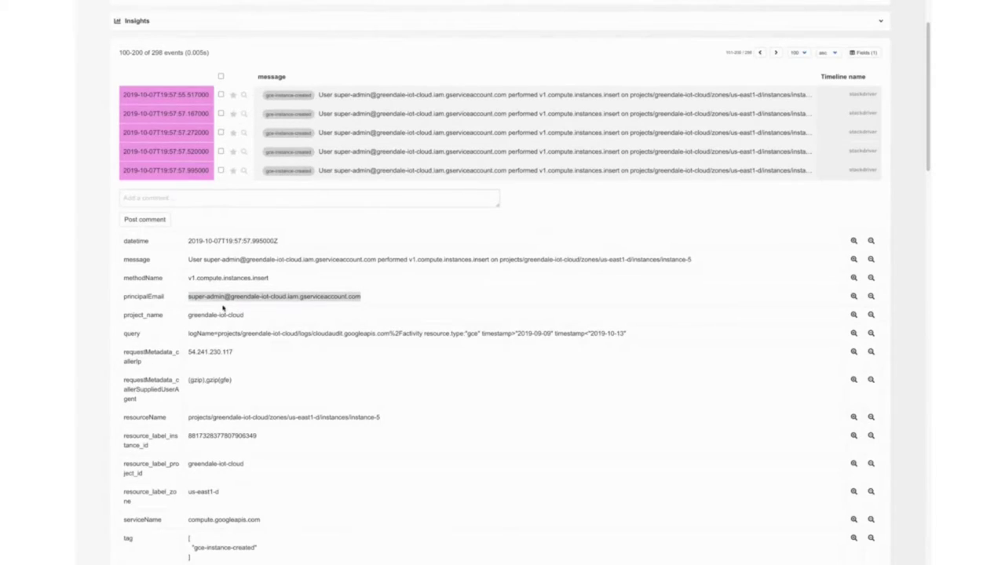
{"action": "left_click", "coordinate": [305, 296]}
{"action": "double_click", "coordinate": [324, 298]}
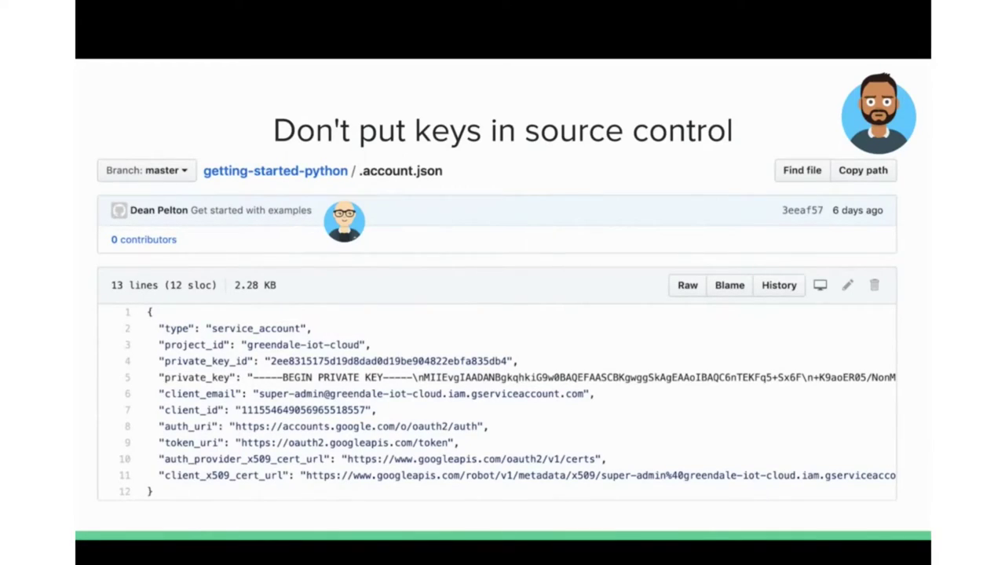
{"action": "key", "text": "Right"}
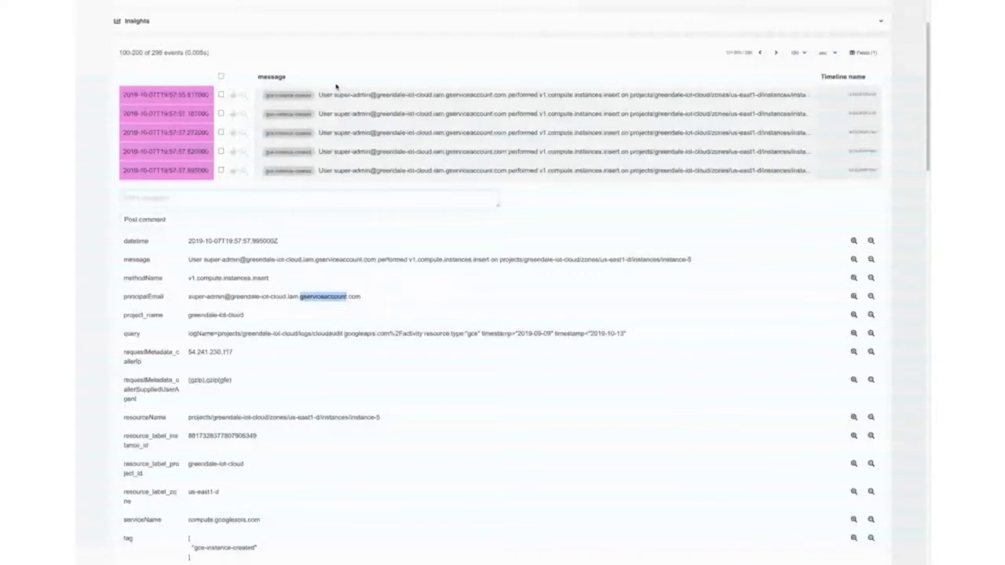
Broaden the event search to the query methodName:v1.compute.instances.
{"action": "scroll", "coordinate": [336, 87], "scroll_direction": "up", "scroll_amount": 2}
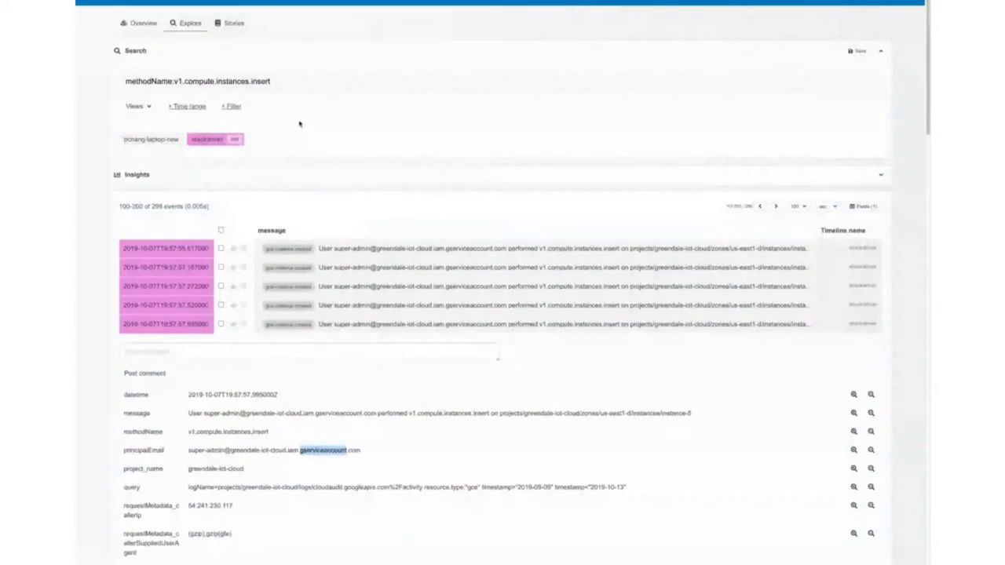
{"action": "double_click", "coordinate": [259, 81]}
{"action": "key", "text": "BackSpace"}
{"action": "key", "text": "Return"}
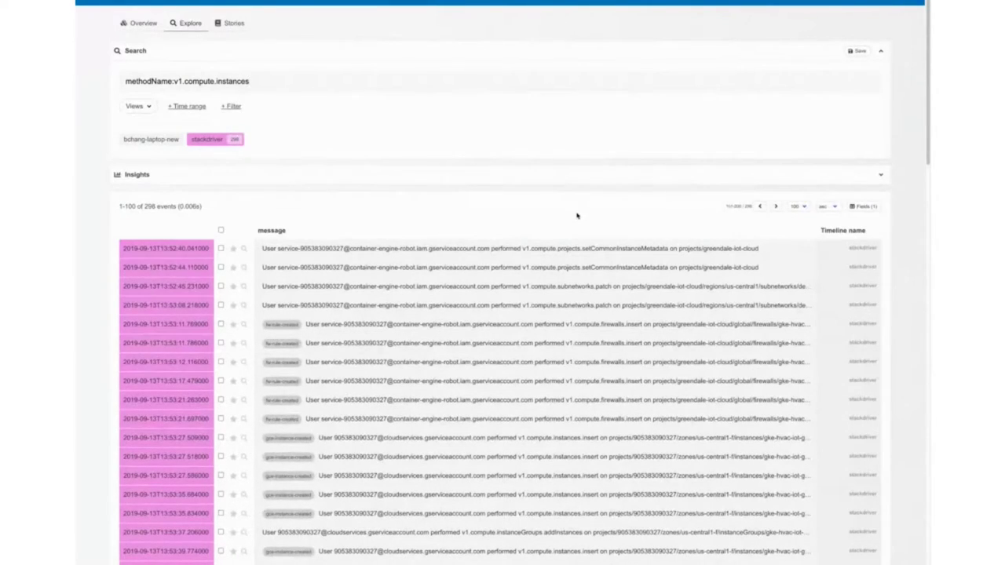
Look through the results to the first 2019-10-07 instances.insert event after the starred events and highlight its date.
{"action": "scroll", "coordinate": [577, 215], "scroll_direction": "down", "scroll_amount": 2}
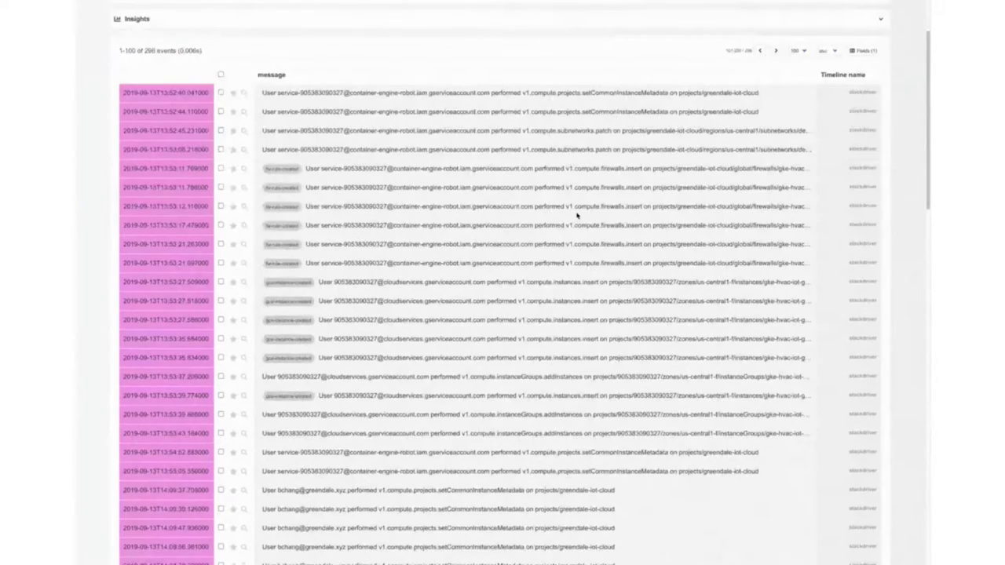
{"action": "scroll", "coordinate": [577, 215], "scroll_direction": "down", "scroll_amount": 15}
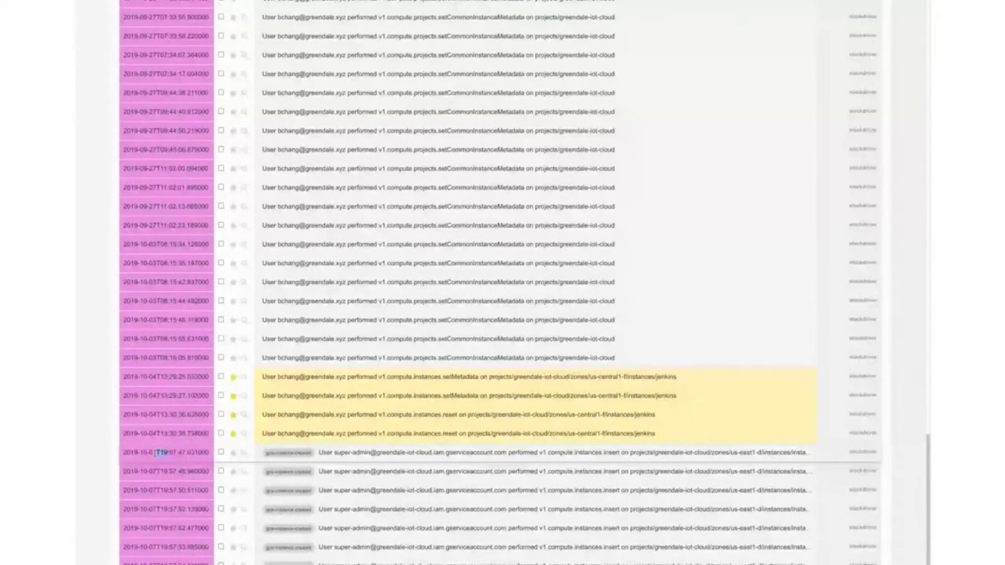
{"action": "left_click_drag", "start_coordinate": [156, 454], "coordinate": [140, 453]}
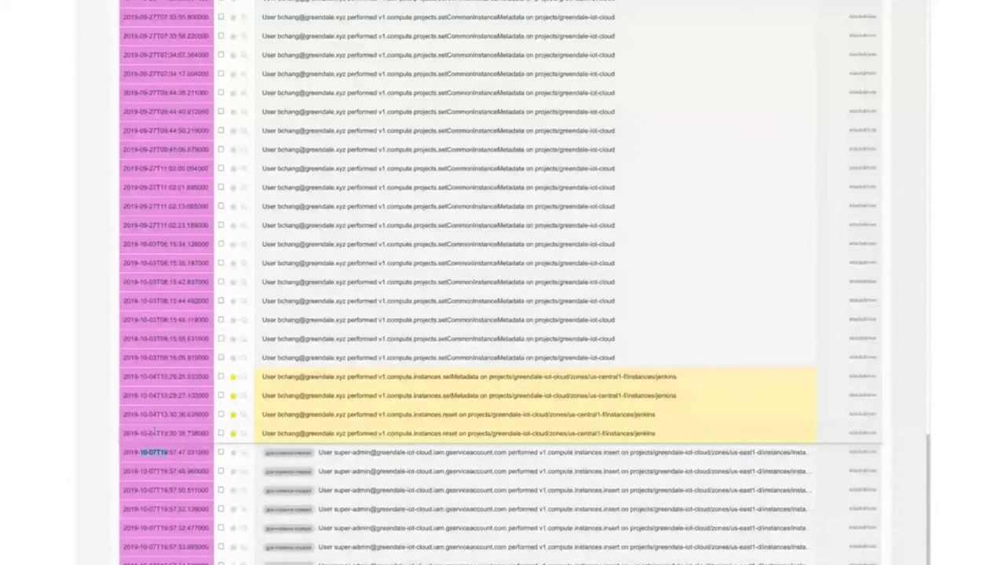
Expand the first starred instances.setMetadata event on jenkins and highlight its caller-supplied user agent, the operating system part and the principalEmail value.
{"action": "left_click", "coordinate": [386, 377]}
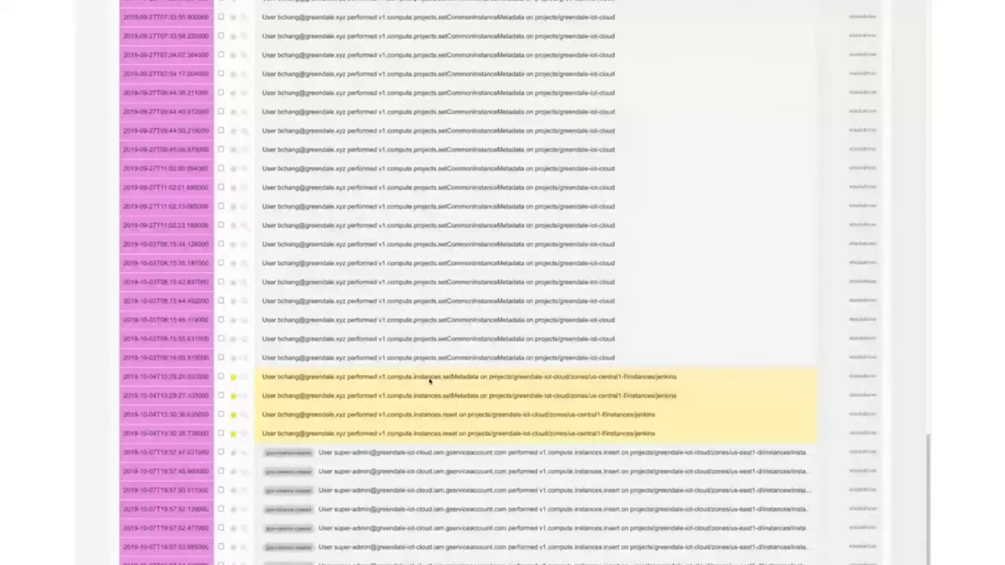
{"action": "left_click", "coordinate": [430, 380]}
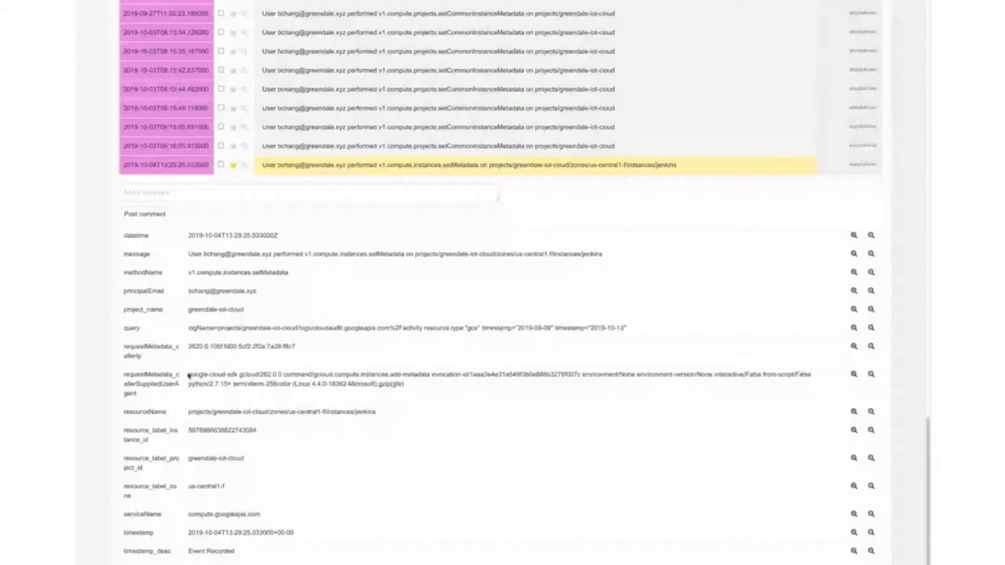
{"action": "left_click_drag", "start_coordinate": [188, 376], "coordinate": [336, 384]}
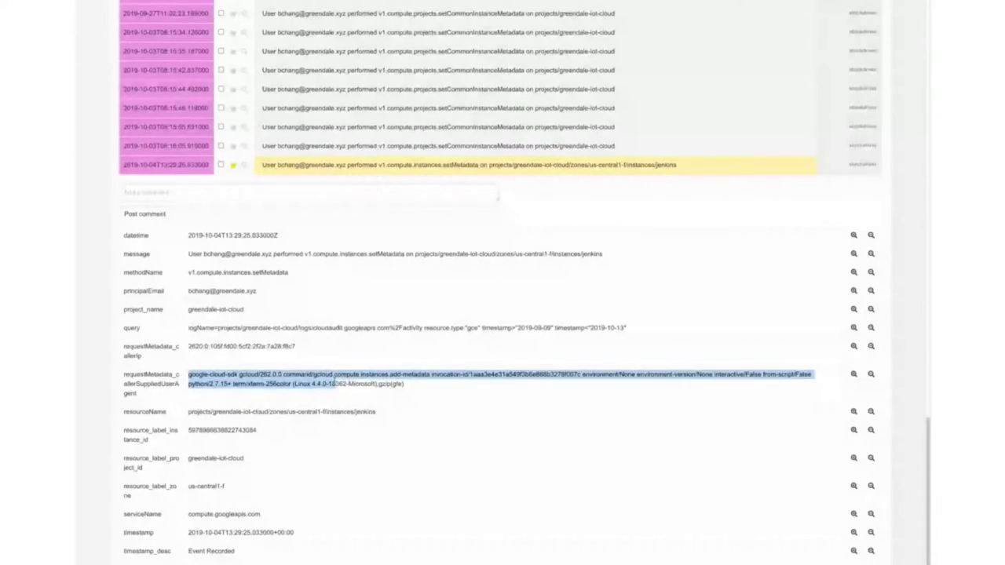
{"action": "left_click", "coordinate": [291, 381]}
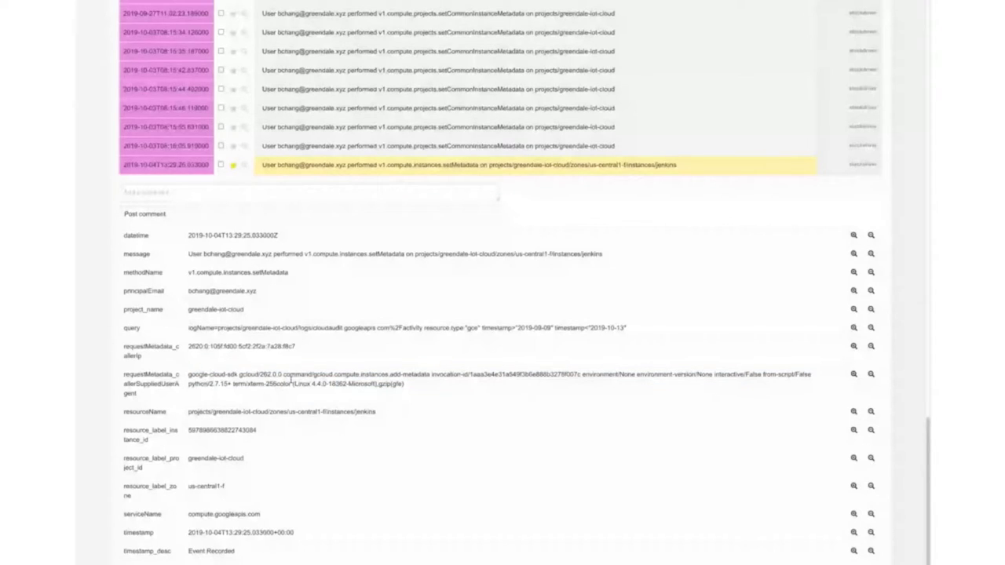
{"action": "left_click_drag", "start_coordinate": [292, 383], "coordinate": [378, 384]}
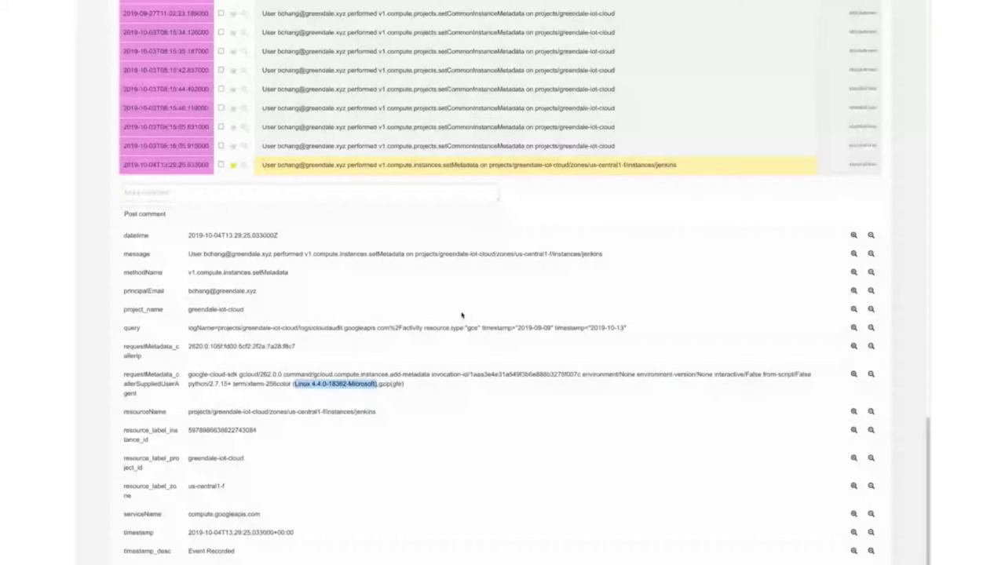
{"action": "left_click_drag", "start_coordinate": [188, 290], "coordinate": [285, 302]}
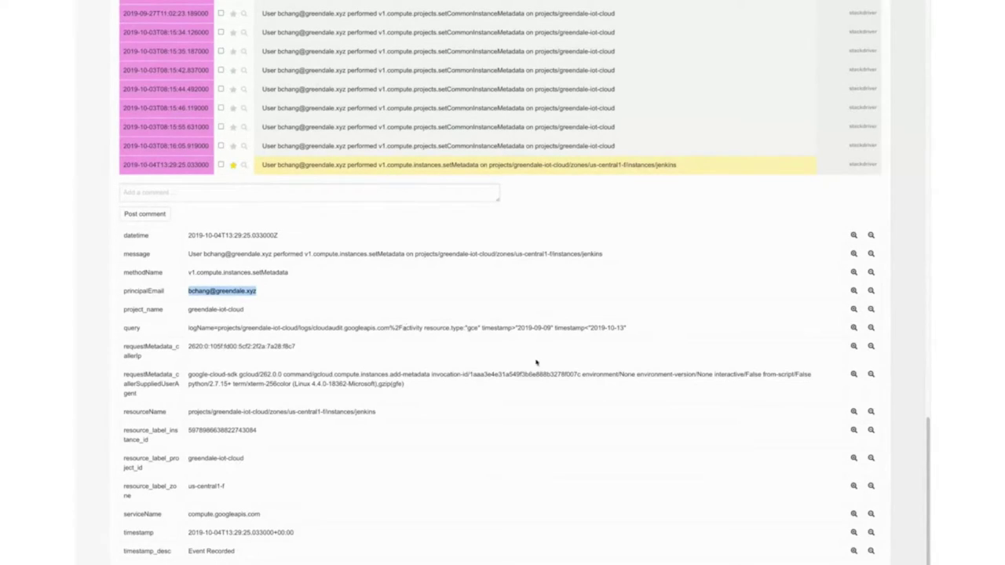
{"action": "left_click", "coordinate": [455, 175]}
Expand the setCommonInstanceMetadata event dated 2019-09-13T14:09:37.708 and copy its principalEmail value.
{"action": "scroll", "coordinate": [463, 197], "scroll_direction": "up", "scroll_amount": 20}
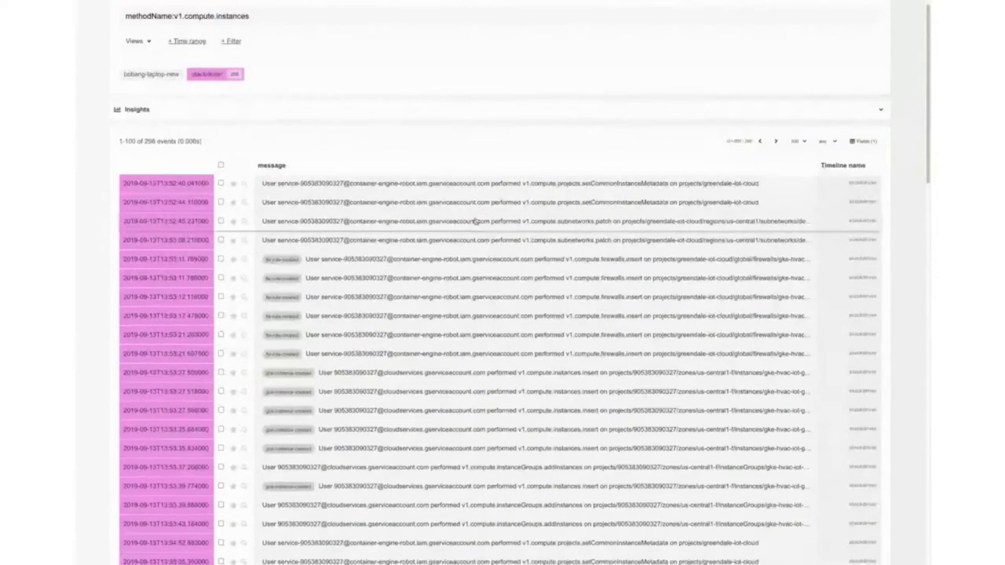
{"action": "scroll", "coordinate": [476, 225], "scroll_direction": "down", "scroll_amount": 4}
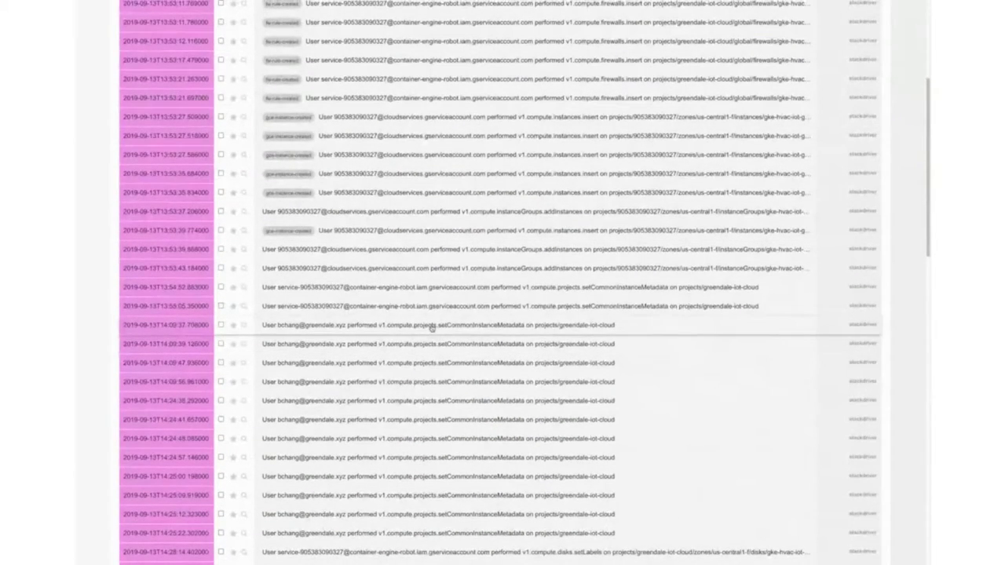
{"action": "left_click", "coordinate": [433, 328]}
{"action": "scroll", "coordinate": [432, 330], "scroll_direction": "down", "scroll_amount": 2}
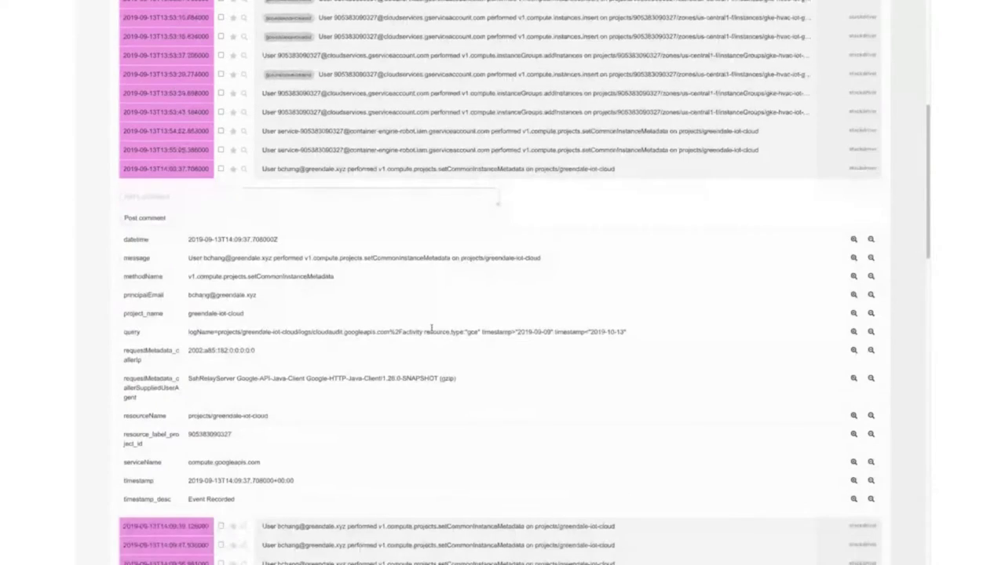
{"action": "triple_click", "coordinate": [289, 301]}
{"action": "key", "text": "ctrl+c"}
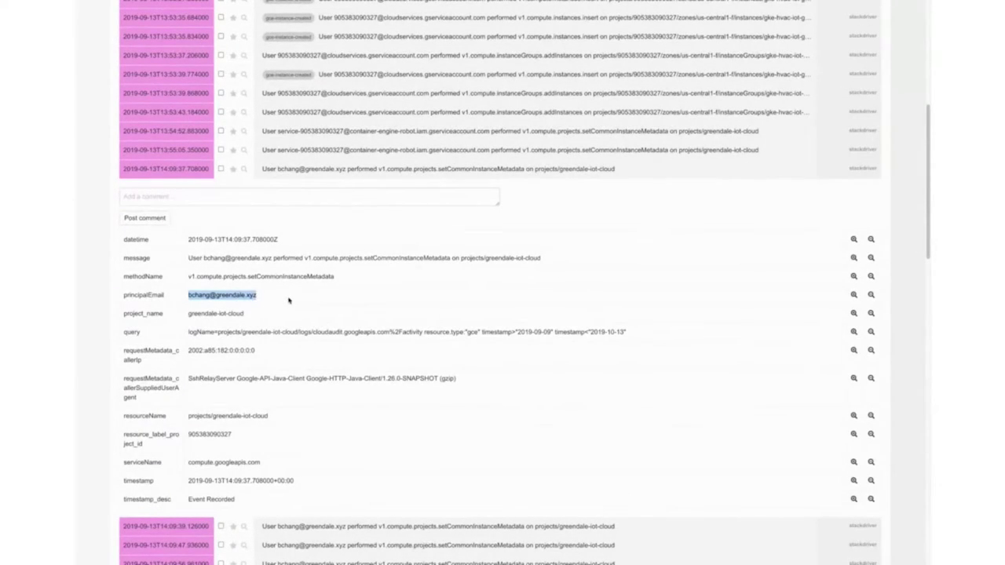
Replace the event search query with the copied principalEmail value and run the search.
{"action": "scroll", "coordinate": [289, 300], "scroll_direction": "up", "scroll_amount": 6}
{"action": "triple_click", "coordinate": [281, 83]}
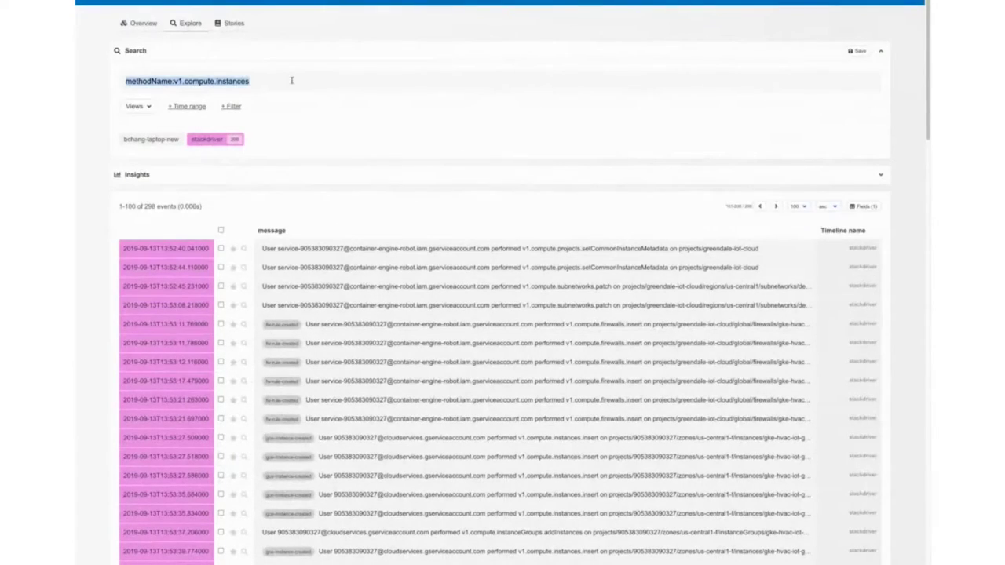
{"action": "key", "text": "ctrl+v"}
{"action": "key", "text": "Return"}
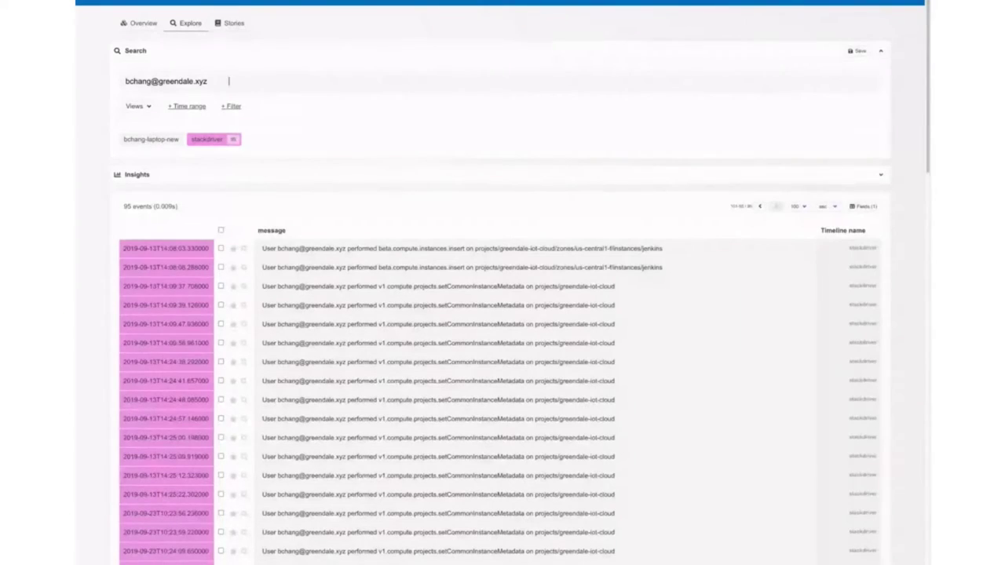
Expand the beta.compute.instances.insert event dated 2019-09-13T14:08:08.288 and examine its user agent, highlighting Chrome, and collapse the event.
{"action": "left_click", "coordinate": [489, 269]}
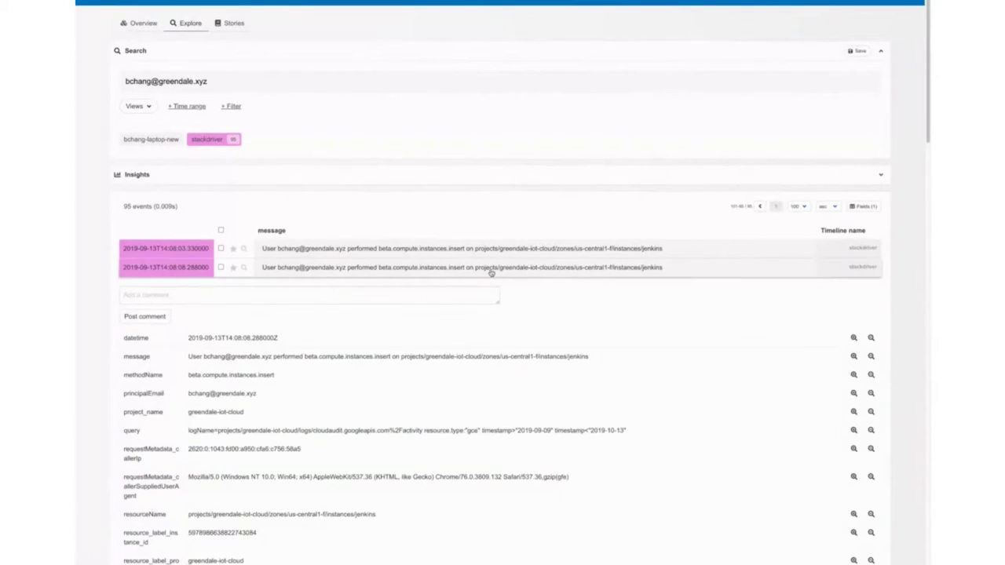
{"action": "scroll", "coordinate": [452, 326], "scroll_direction": "down", "scroll_amount": 2}
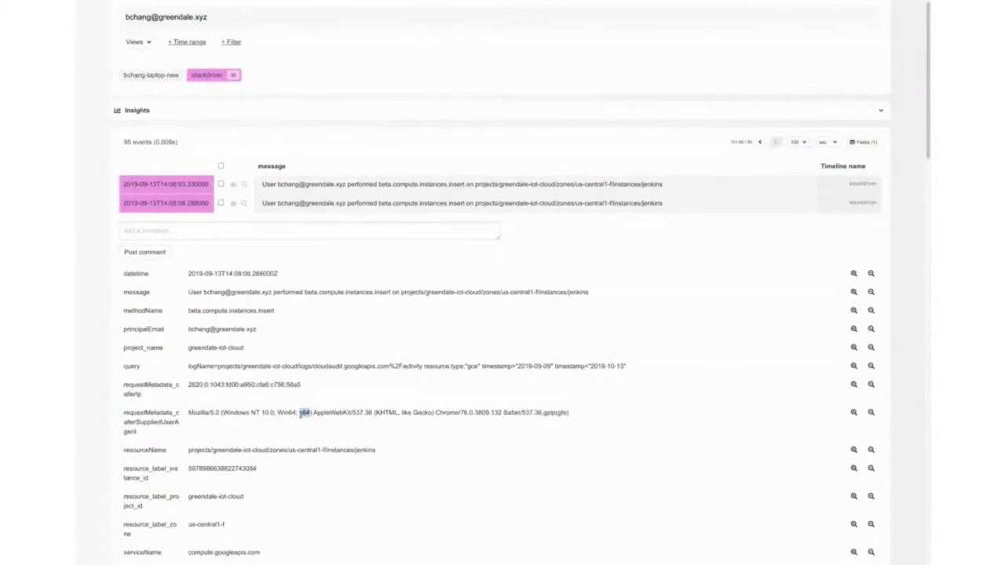
{"action": "triple_click", "coordinate": [308, 413]}
{"action": "left_click", "coordinate": [313, 413], "text": "shift"}
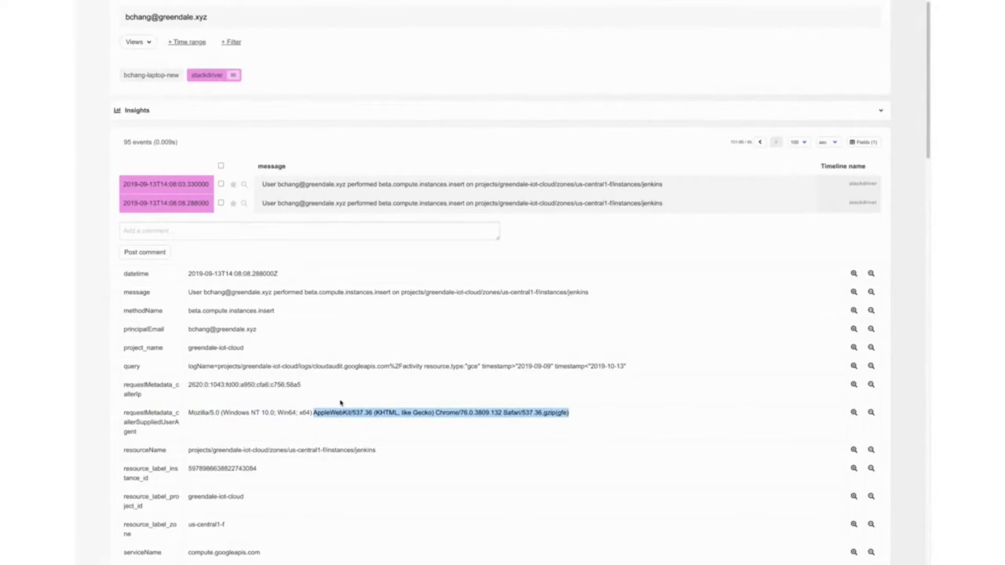
{"action": "left_click", "coordinate": [466, 423]}
{"action": "double_click", "coordinate": [446, 414]}
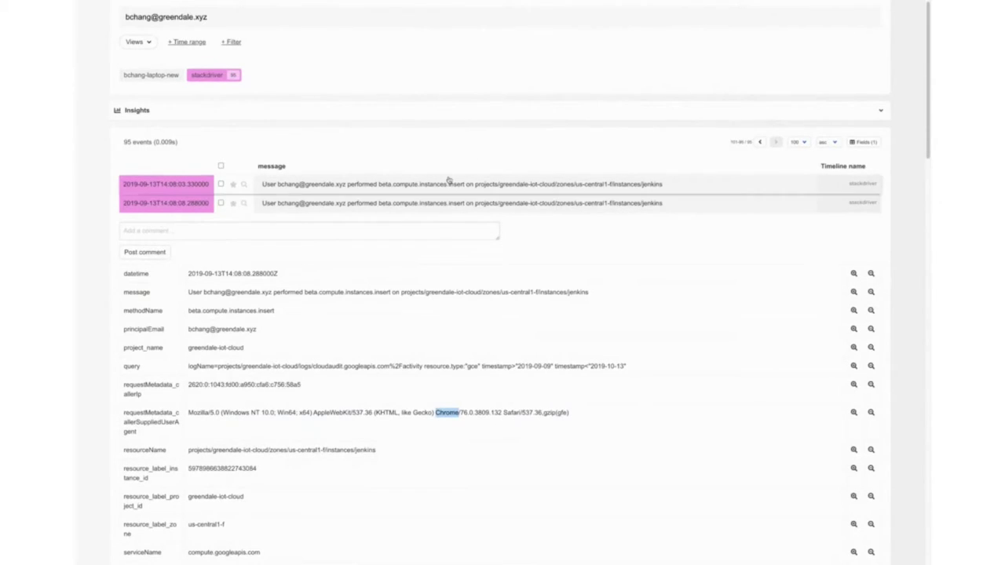
{"action": "left_click", "coordinate": [435, 205]}
{"action": "left_click", "coordinate": [435, 204]}
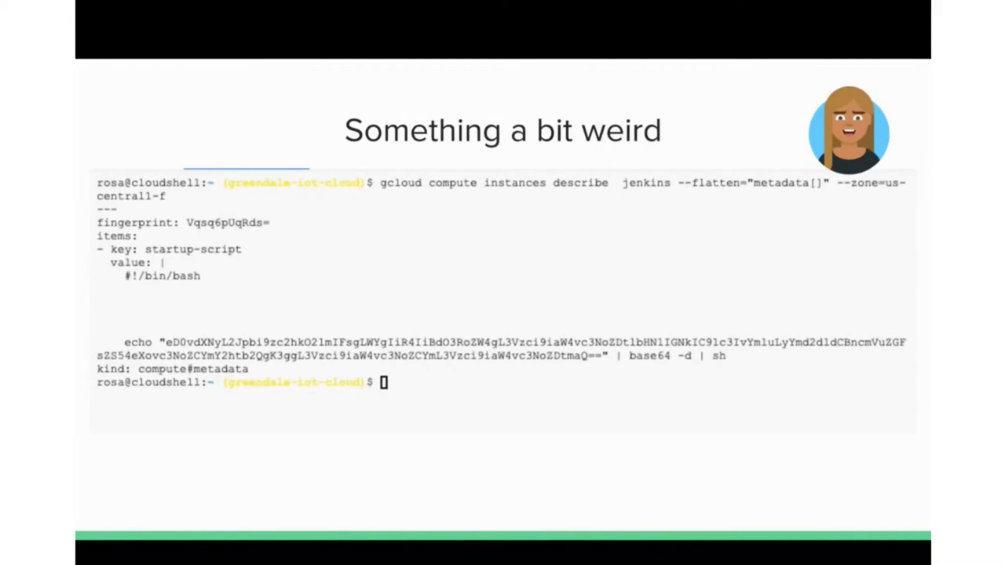
{"action": "key", "text": "Right"}
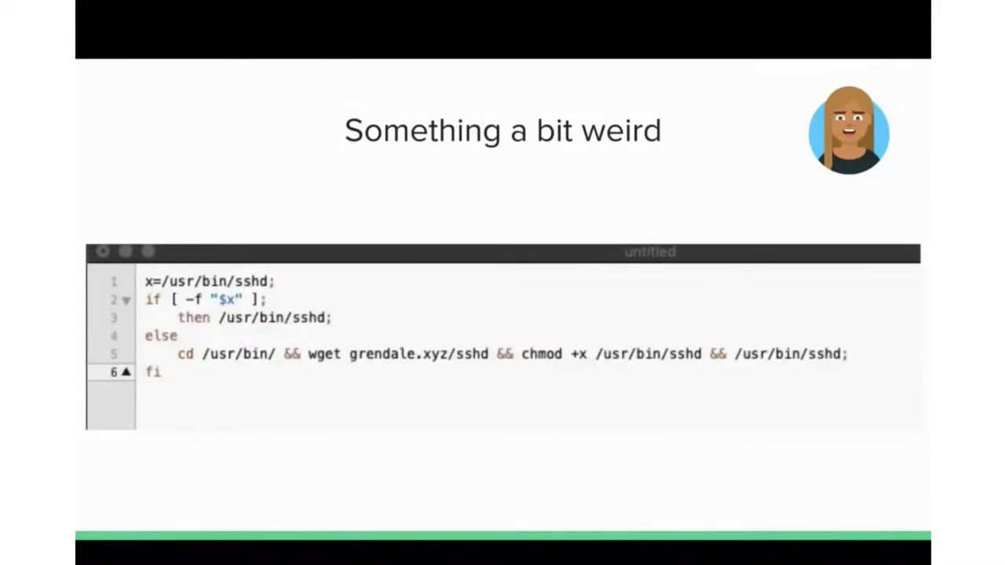
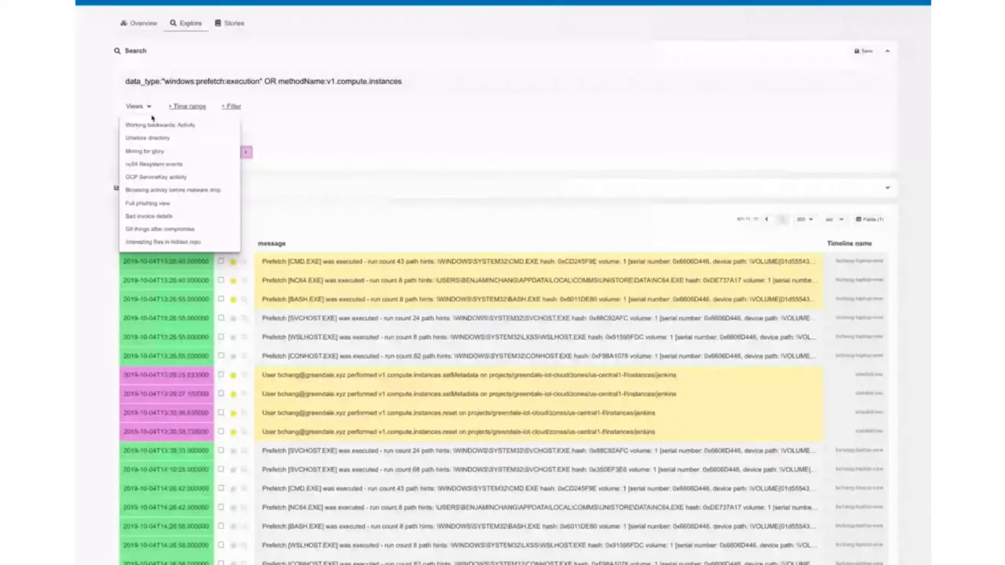
Close the saved views list and highlight the combined prefetch and compute instances query and its time range.
{"action": "left_click", "coordinate": [166, 85]}
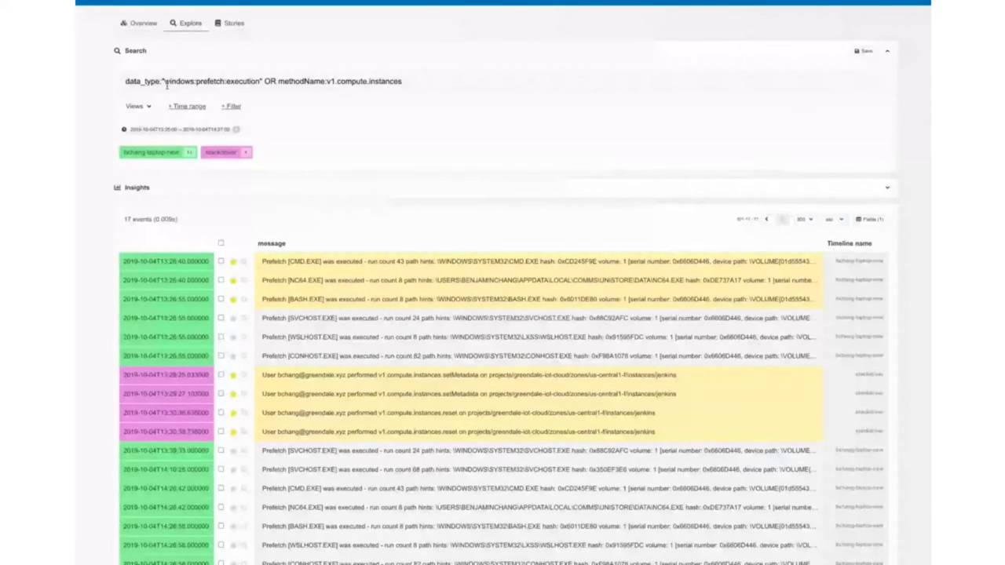
{"action": "triple_click", "coordinate": [167, 85]}
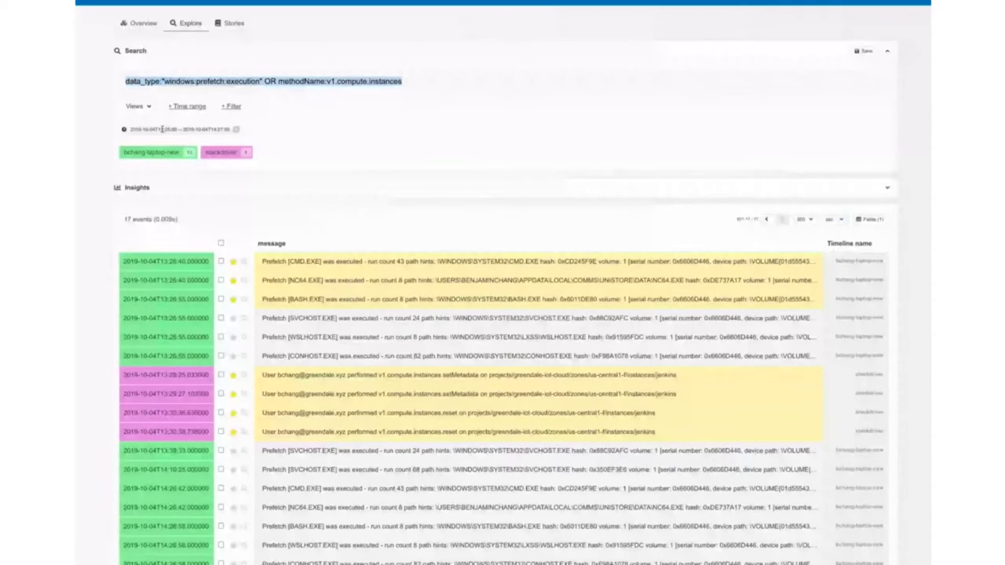
{"action": "left_click_drag", "start_coordinate": [159, 129], "coordinate": [212, 129]}
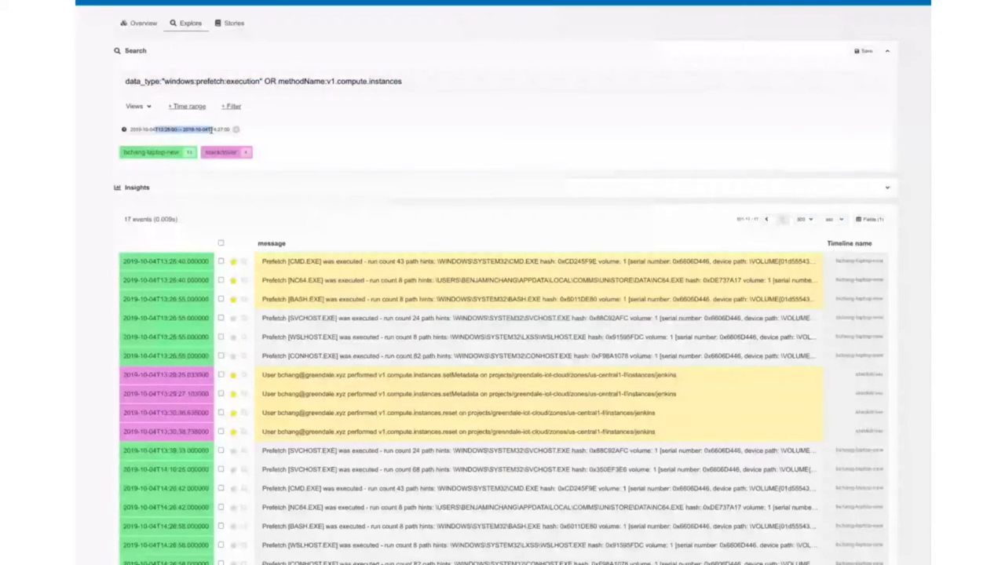
{"action": "left_click", "coordinate": [354, 373]}
Expand the first NC64.EXE and CMD.EXE prefetch events to inspect their attributes, and collapse them.
{"action": "left_click", "coordinate": [424, 283]}
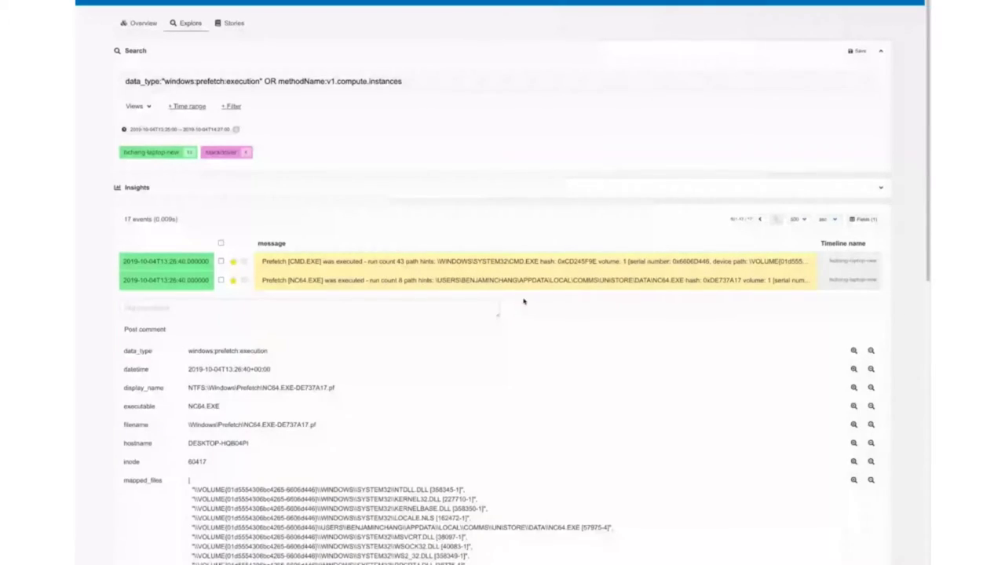
{"action": "left_click", "coordinate": [519, 261]}
{"action": "scroll", "coordinate": [503, 322], "scroll_direction": "down", "scroll_amount": 3}
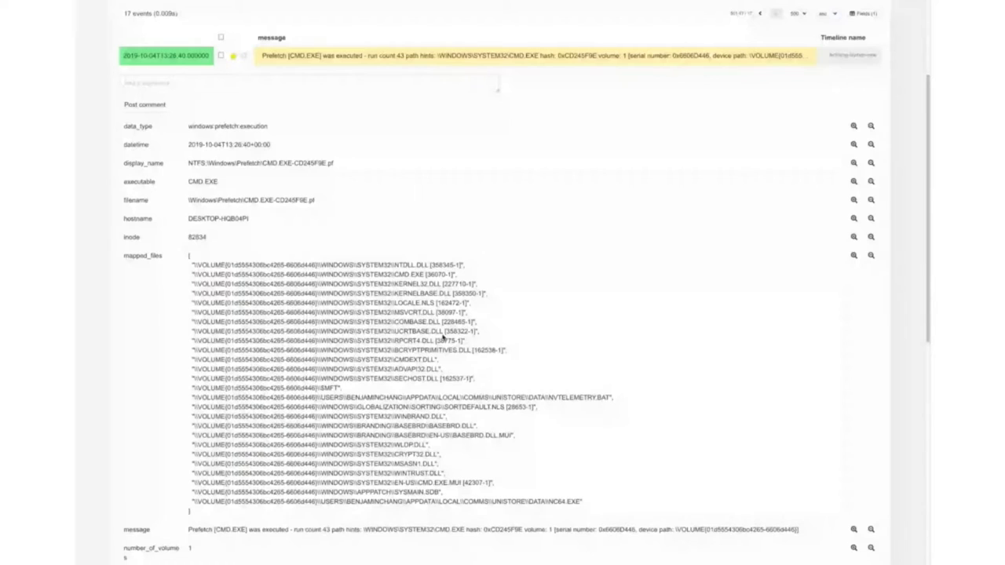
{"action": "scroll", "coordinate": [443, 337], "scroll_direction": "up", "scroll_amount": 3}
{"action": "left_click", "coordinate": [321, 261]}
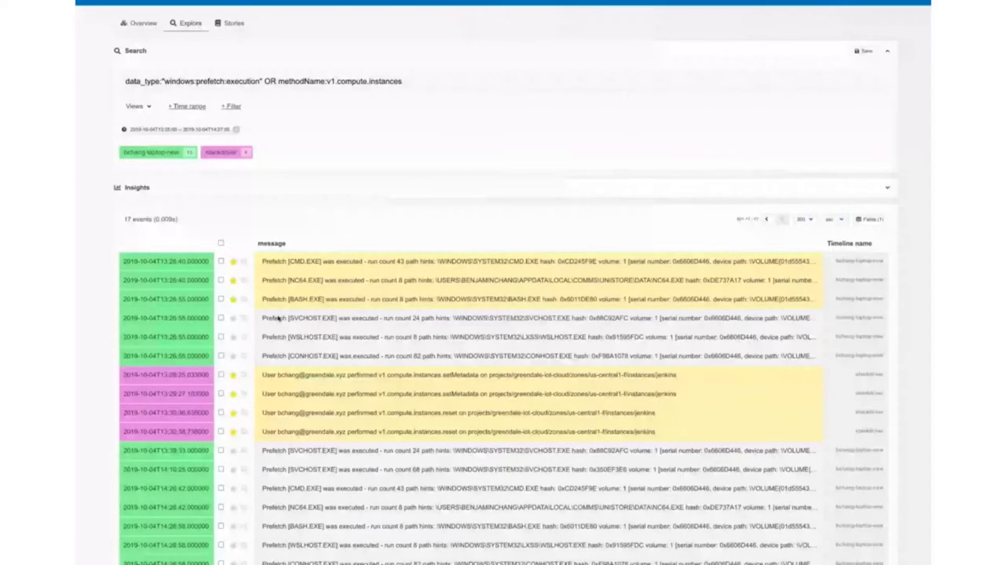
Reopen the first CMD.EXE prefetch event and highlight its mapped_files list and the Unistore path to NVTELEMETRY.BAT.
{"action": "left_click", "coordinate": [412, 268]}
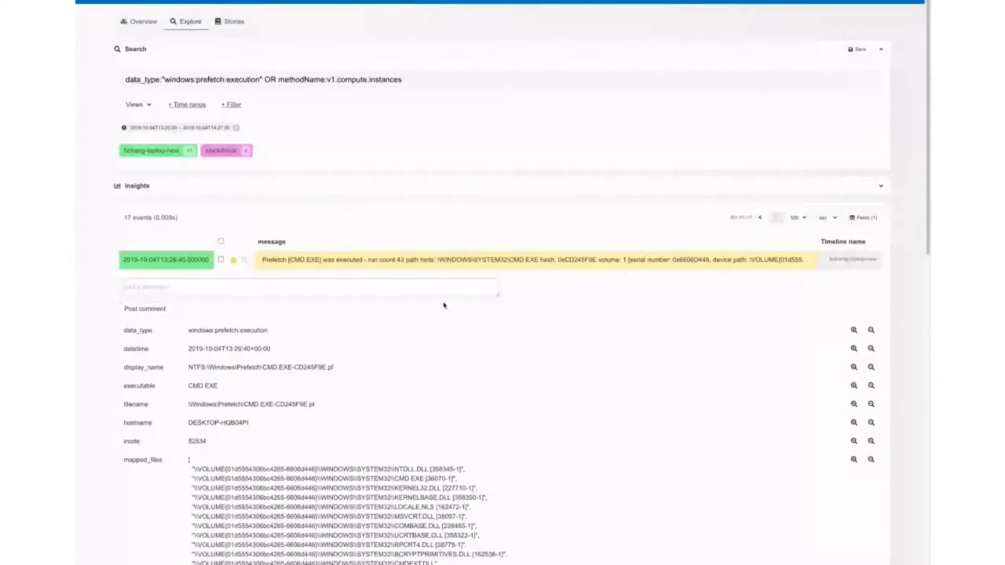
{"action": "scroll", "coordinate": [443, 305], "scroll_direction": "down", "scroll_amount": 2}
{"action": "left_click_drag", "start_coordinate": [188, 313], "coordinate": [265, 484]}
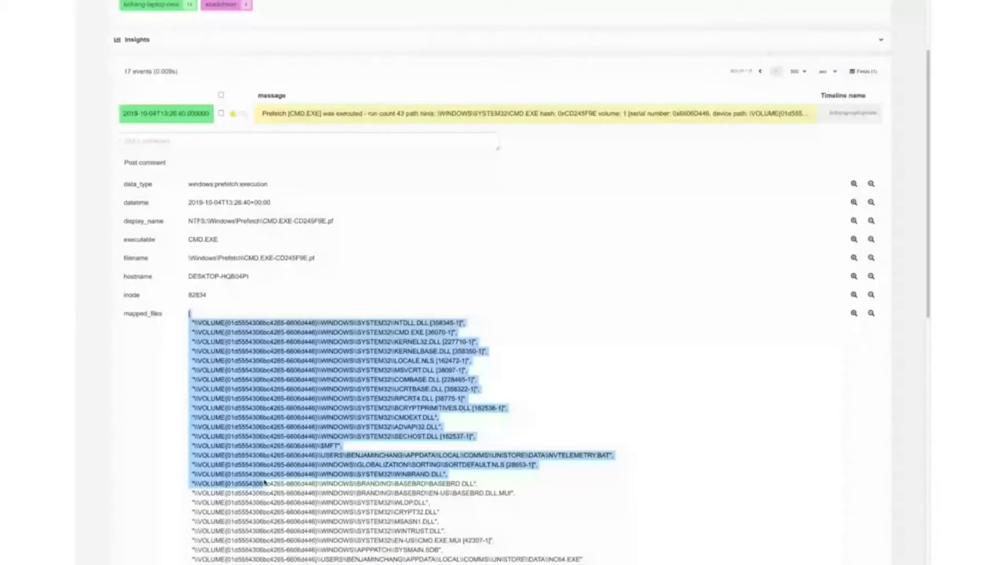
{"action": "triple_click", "coordinate": [598, 455]}
{"action": "left_click", "coordinate": [599, 455]}
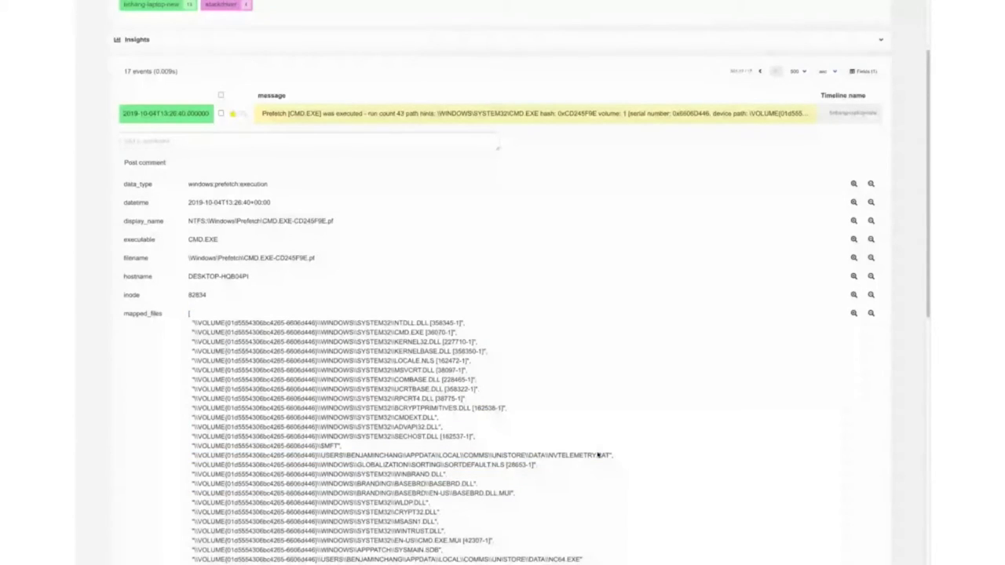
{"action": "left_click_drag", "start_coordinate": [612, 455], "coordinate": [406, 456]}
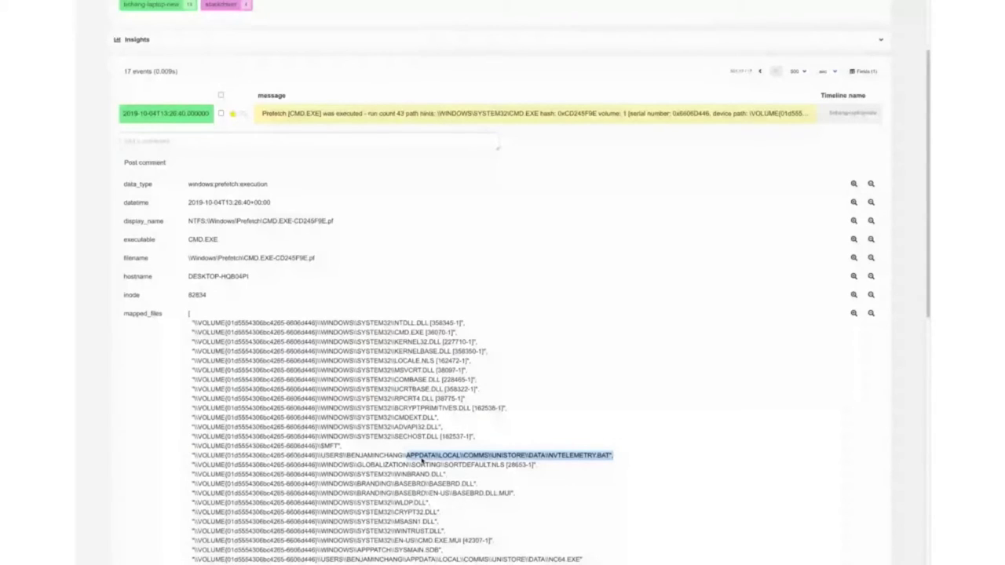
Highlight the NC64.EXE path in the CMD.EXE event's mapped_files list and collapse the event.
{"action": "triple_click", "coordinate": [511, 559]}
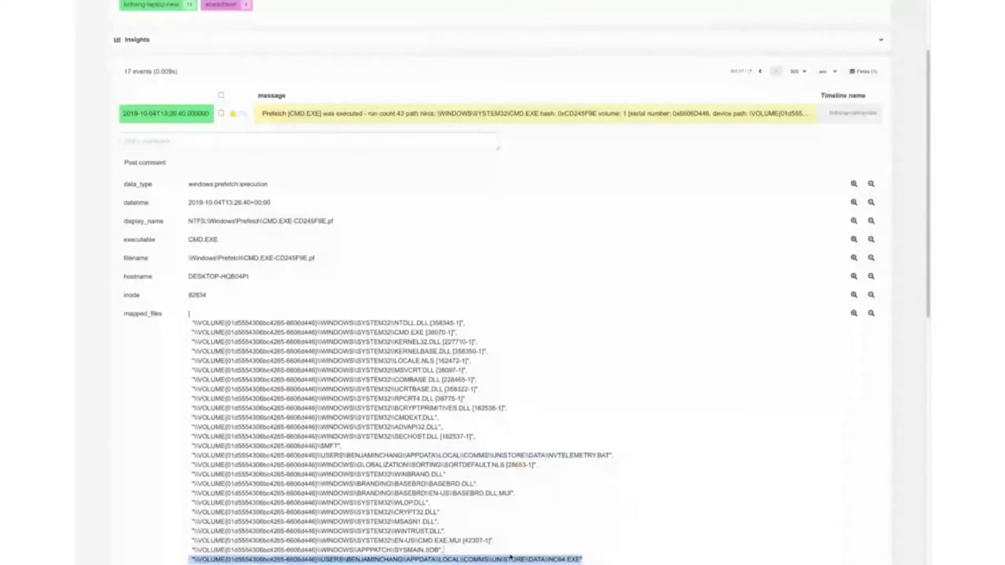
{"action": "left_click_drag", "start_coordinate": [585, 559], "coordinate": [408, 560]}
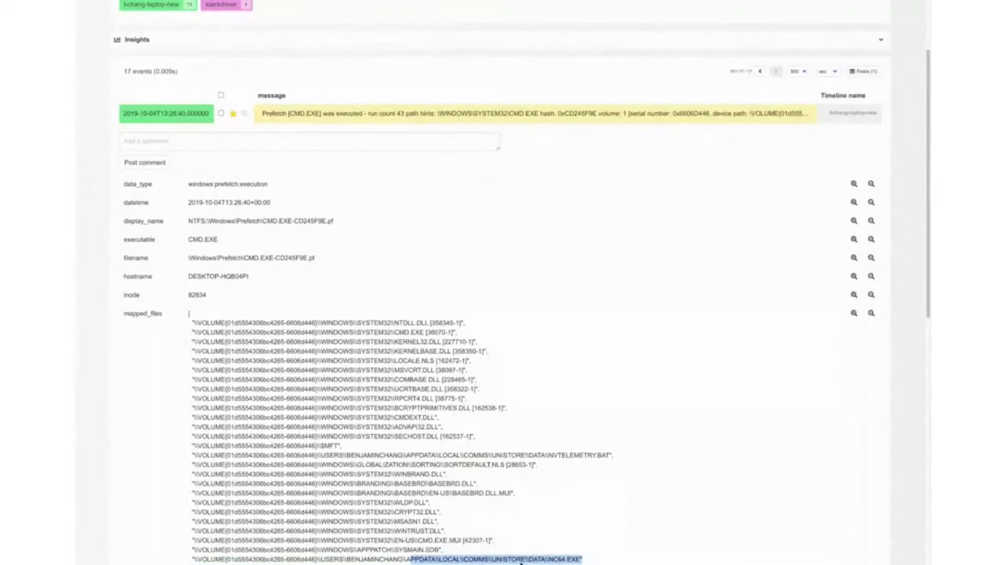
{"action": "left_click", "coordinate": [583, 561]}
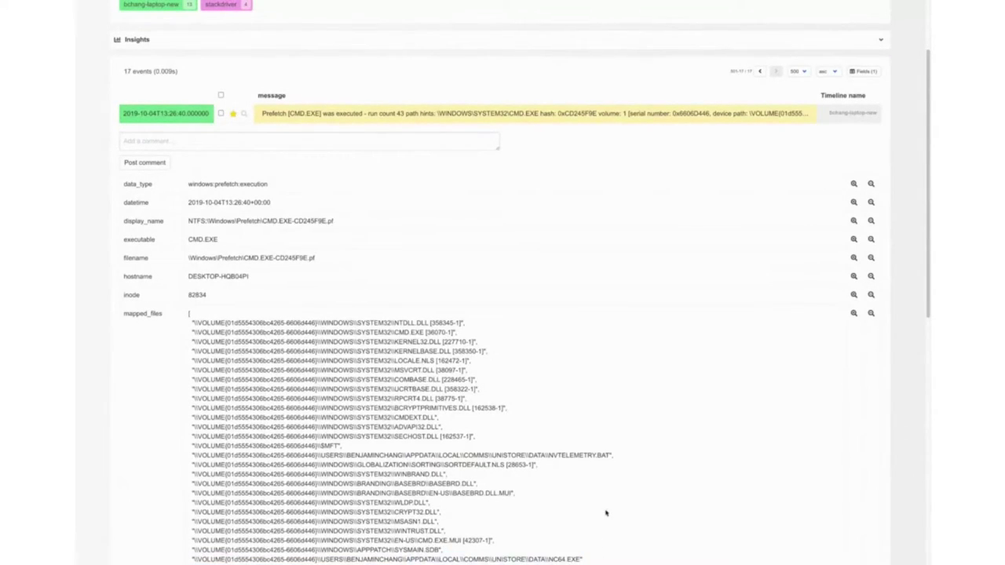
{"action": "scroll", "coordinate": [604, 502], "scroll_direction": "down", "scroll_amount": 1}
{"action": "left_click", "coordinate": [532, 99]}
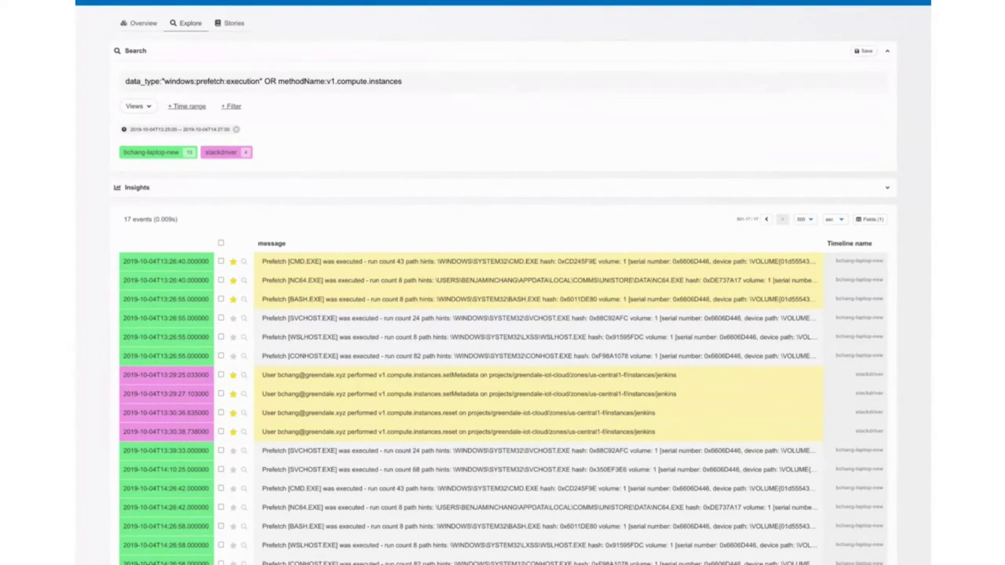
Replace the search query with unistore and run it within the existing time range.
{"action": "double_click", "coordinate": [340, 84]}
{"action": "triple_click", "coordinate": [343, 81]}
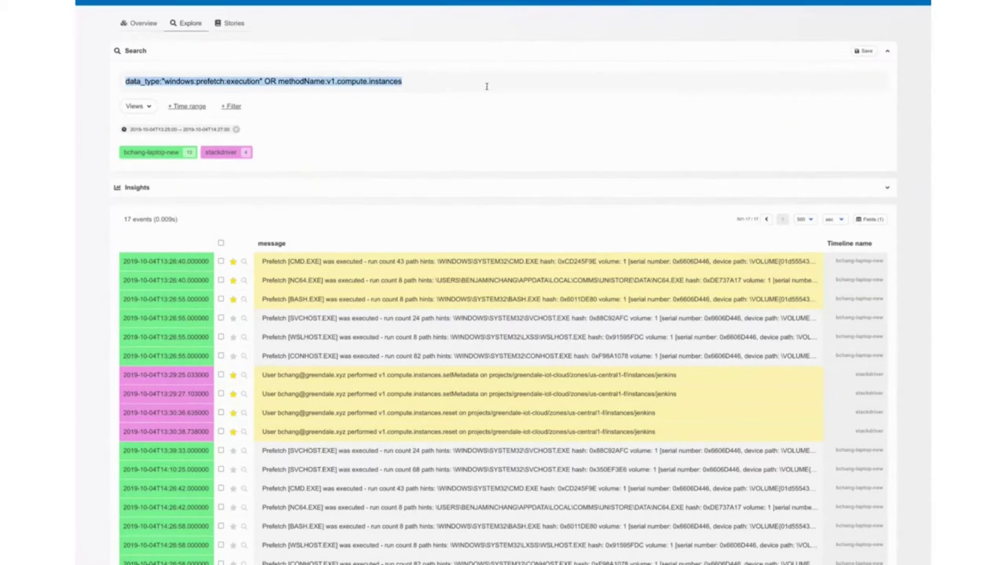
{"action": "type", "text": "unistore"}
{"action": "key", "text": "Return"}
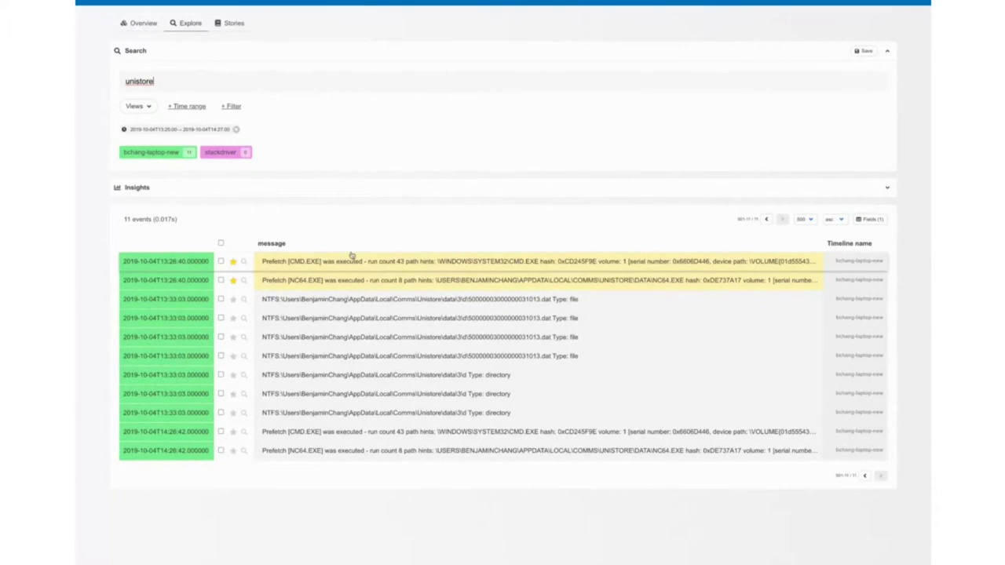
Remove the time range filter and rerun the unistore search across the full timeline to browse all its events.
{"action": "left_click", "coordinate": [236, 129]}
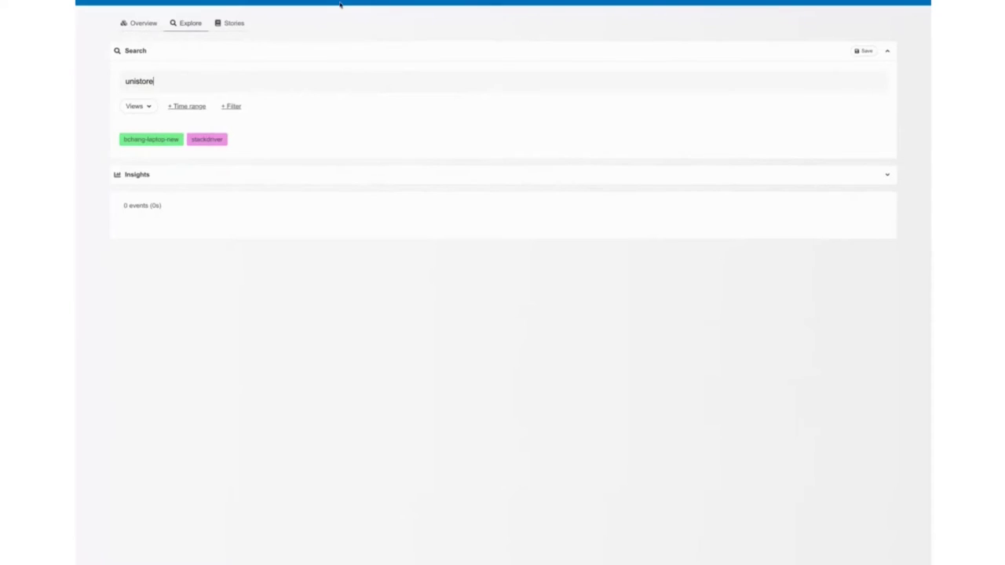
{"action": "left_click", "coordinate": [205, 84]}
{"action": "key", "text": "Return"}
{"action": "scroll", "coordinate": [354, 178], "scroll_direction": "down", "scroll_amount": 2}
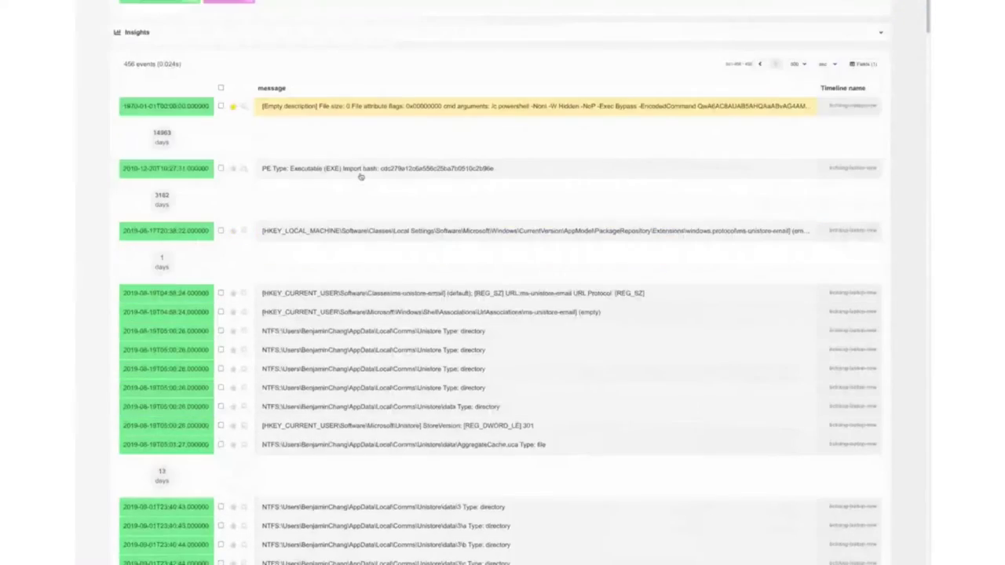
{"action": "scroll", "coordinate": [361, 176], "scroll_direction": "up", "scroll_amount": 1}
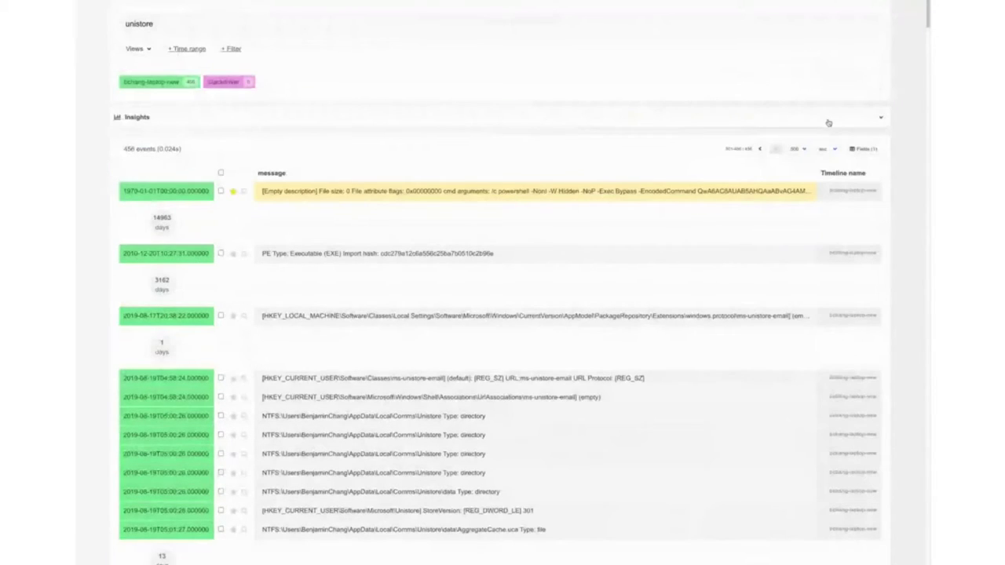
{"action": "left_click", "coordinate": [798, 149]}
{"action": "scroll", "coordinate": [465, 169], "scroll_direction": "down", "scroll_amount": 10}
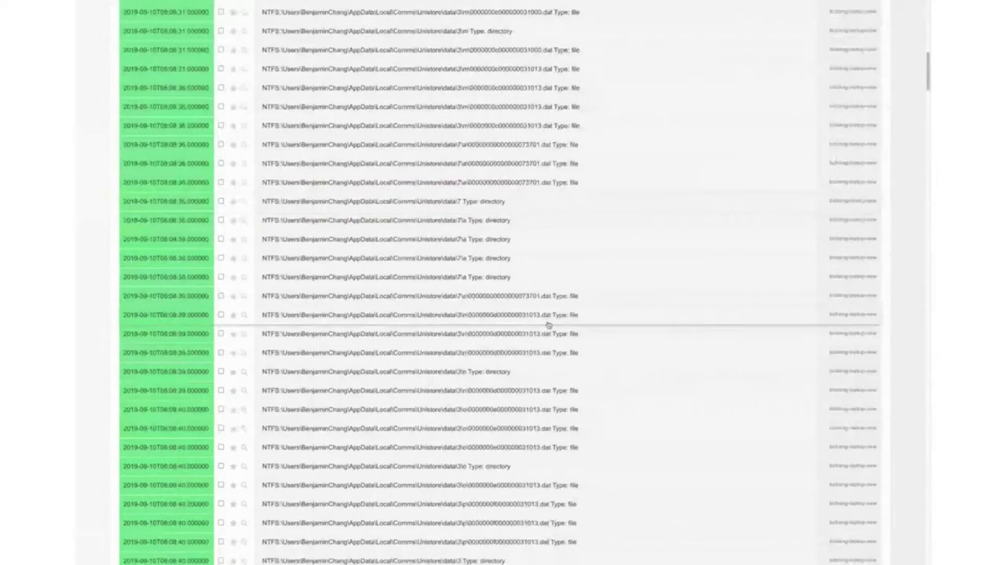
Refine the search to unistore AND NOT dat and browse its events to the starred ones from 2019-10-04.
{"action": "scroll", "coordinate": [552, 314], "scroll_direction": "up", "scroll_amount": 10}
{"action": "type", "text": "AND NOT dat"}
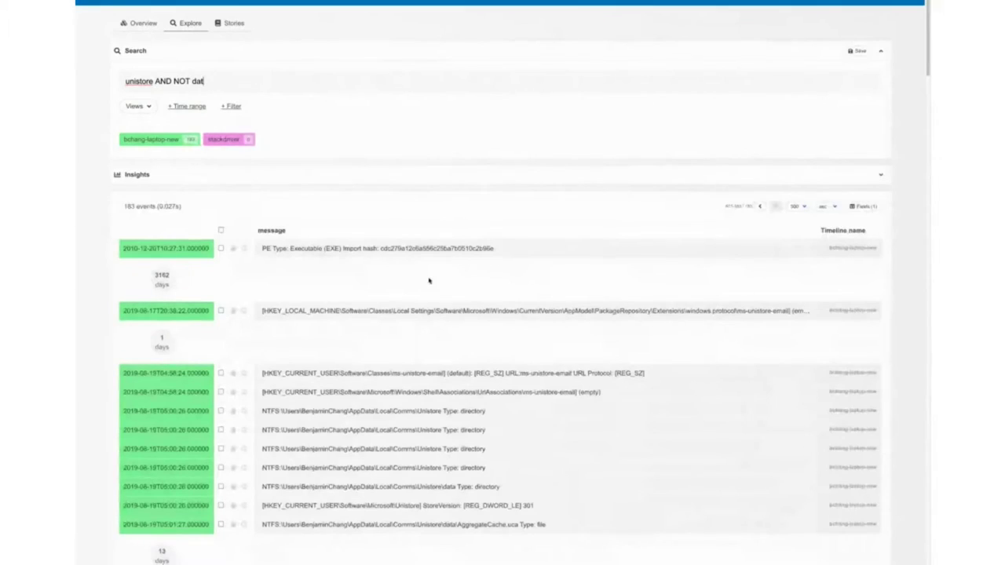
{"action": "scroll", "coordinate": [442, 340], "scroll_direction": "down", "scroll_amount": 1}
{"action": "scroll", "coordinate": [441, 340], "scroll_direction": "down", "scroll_amount": 8}
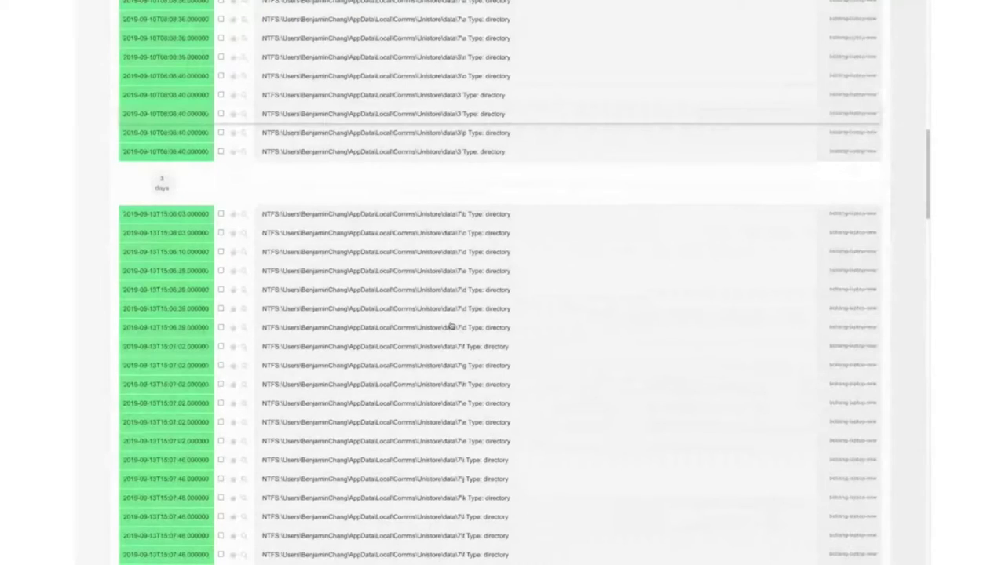
{"action": "scroll", "coordinate": [451, 326], "scroll_direction": "down", "scroll_amount": 10}
{"action": "scroll", "coordinate": [419, 205], "scroll_direction": "up", "scroll_amount": 2}
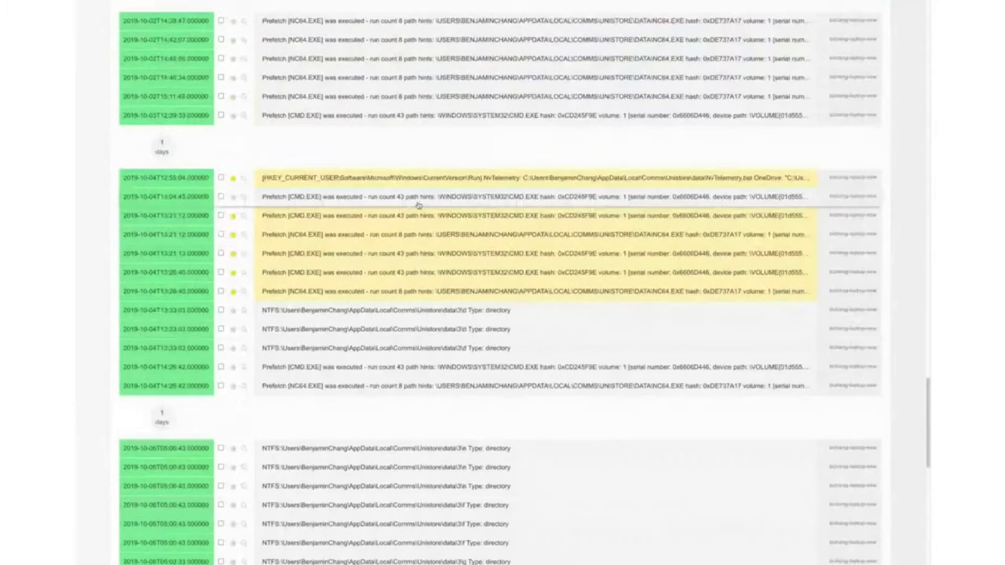
Inspect the starred NvTelemetry Run key event, highlight the NvTelemetry.bat path in its entries and NTUSER.DAT in display_name, and collapse it.
{"action": "left_click", "coordinate": [418, 179]}
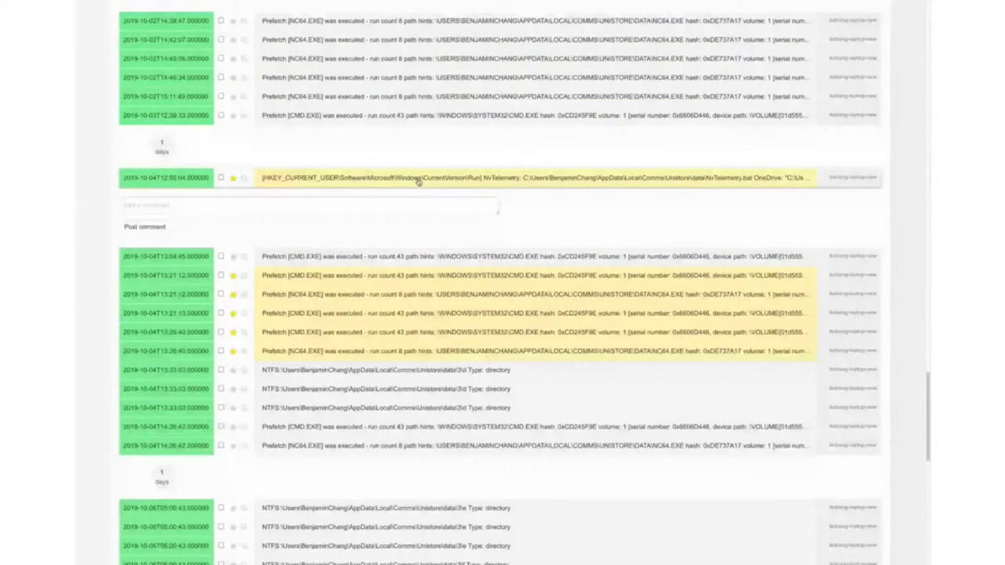
{"action": "left_click", "coordinate": [419, 179]}
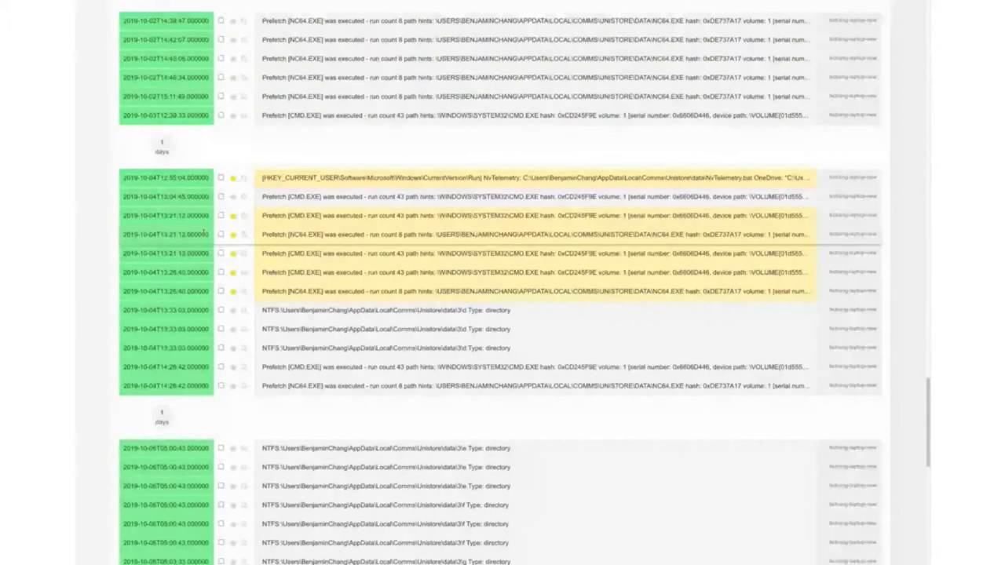
{"action": "left_click", "coordinate": [393, 179]}
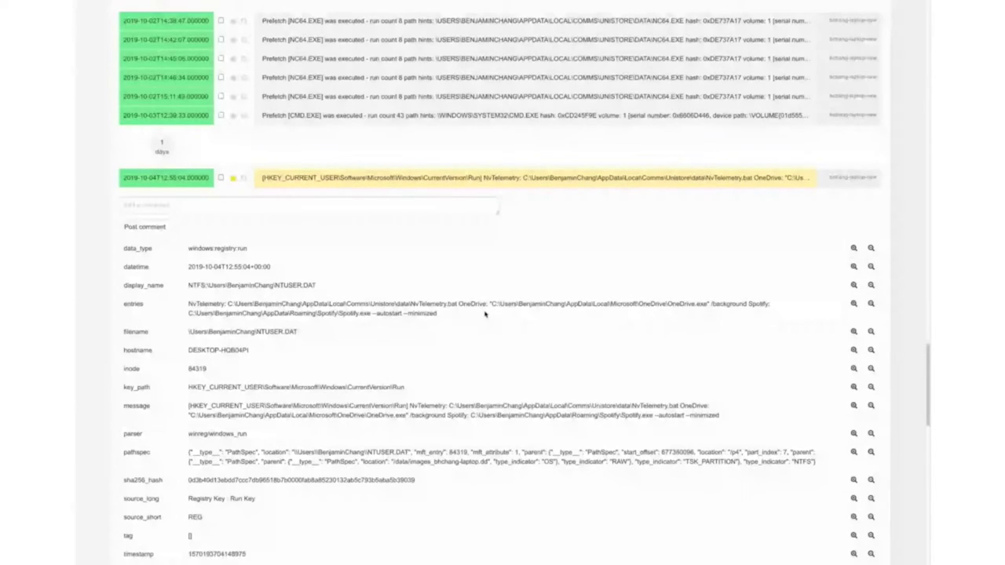
{"action": "left_click_drag", "start_coordinate": [456, 303], "coordinate": [186, 309]}
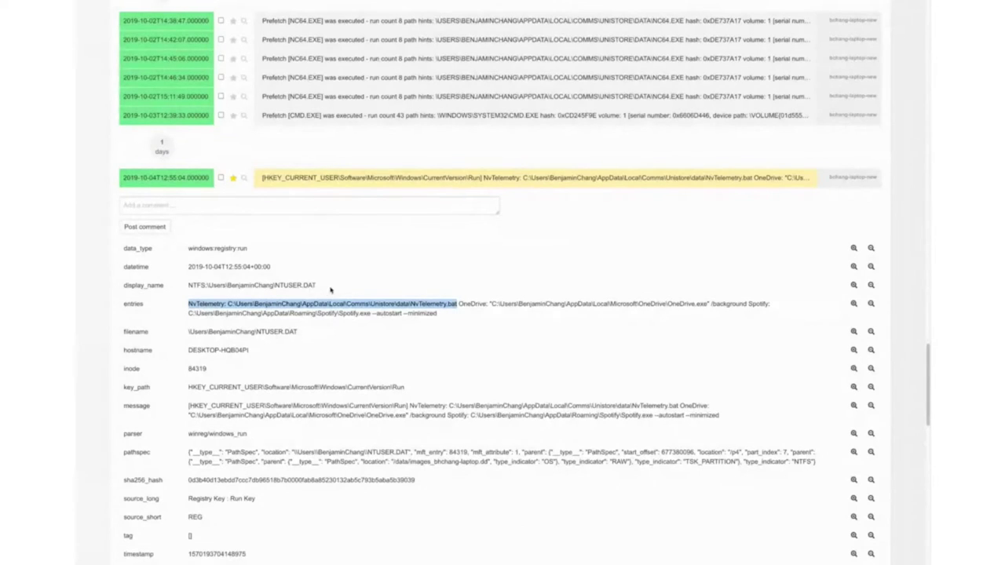
{"action": "left_click_drag", "start_coordinate": [316, 286], "coordinate": [275, 286]}
{"action": "left_click", "coordinate": [301, 304]}
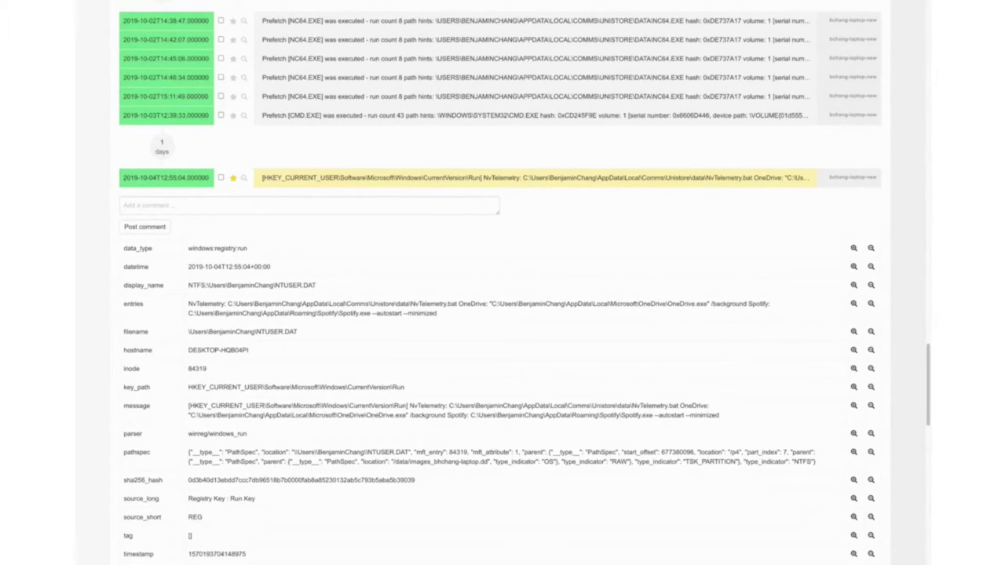
{"action": "left_click", "coordinate": [600, 181]}
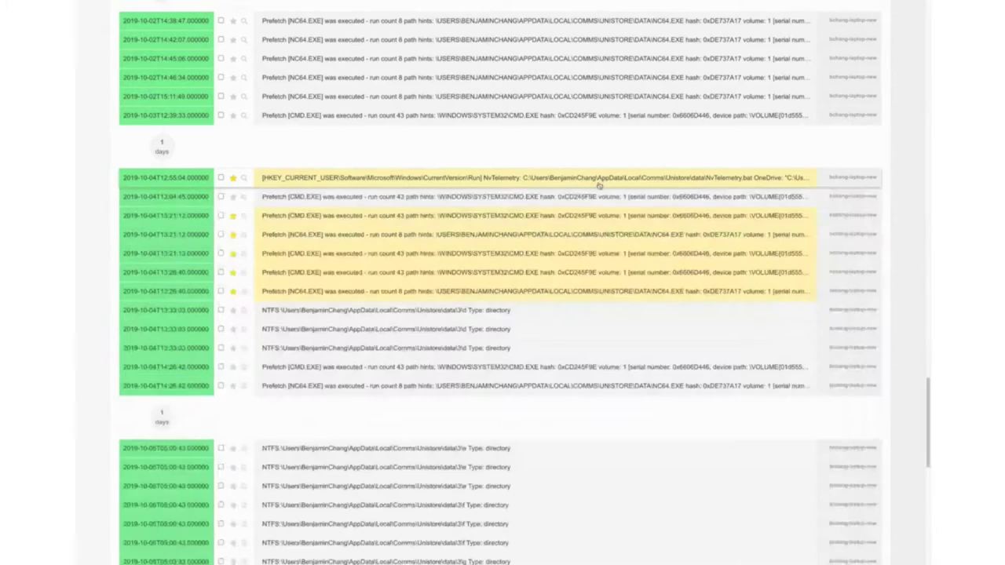
Load the saved view nc64 filesystem events.
{"action": "scroll", "coordinate": [597, 280], "scroll_direction": "up", "scroll_amount": 10}
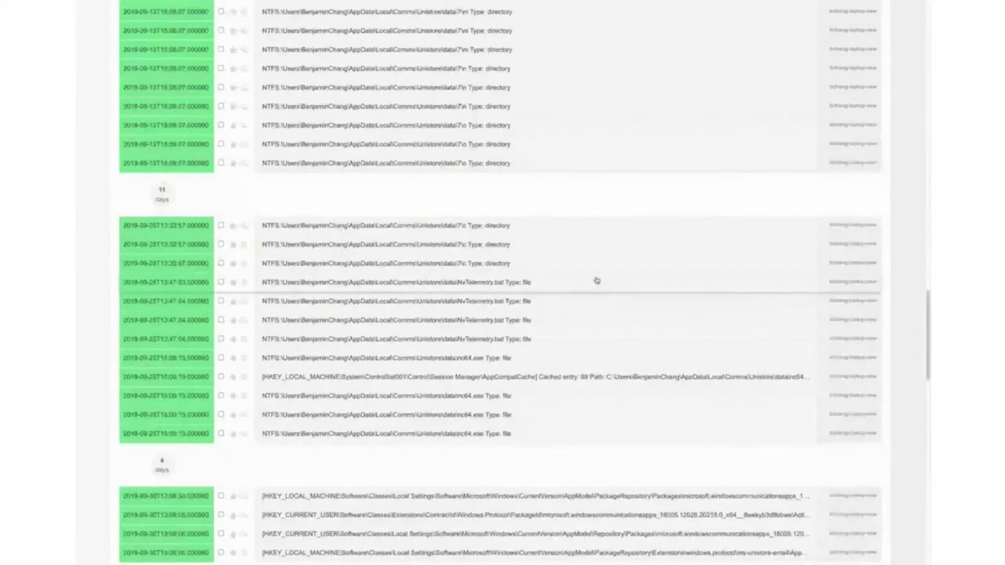
{"action": "scroll", "coordinate": [597, 281], "scroll_direction": "up", "scroll_amount": 5}
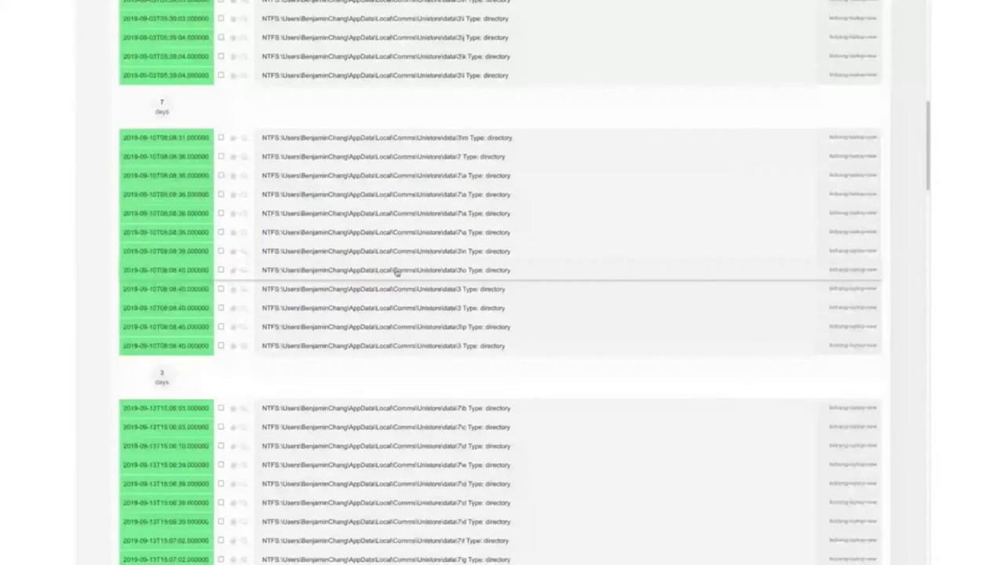
{"action": "scroll", "coordinate": [397, 272], "scroll_direction": "up", "scroll_amount": 15}
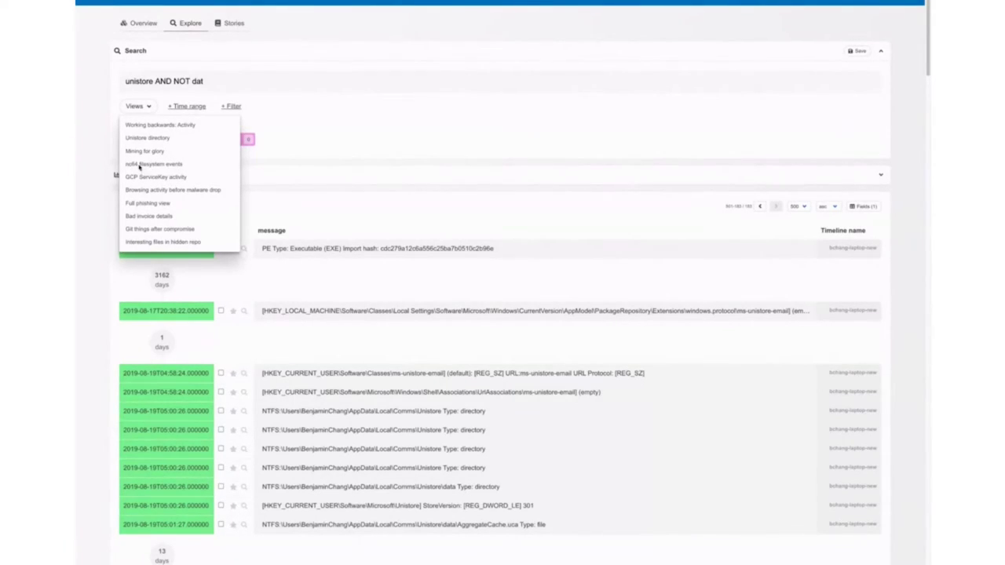
{"action": "left_click", "coordinate": [171, 165]}
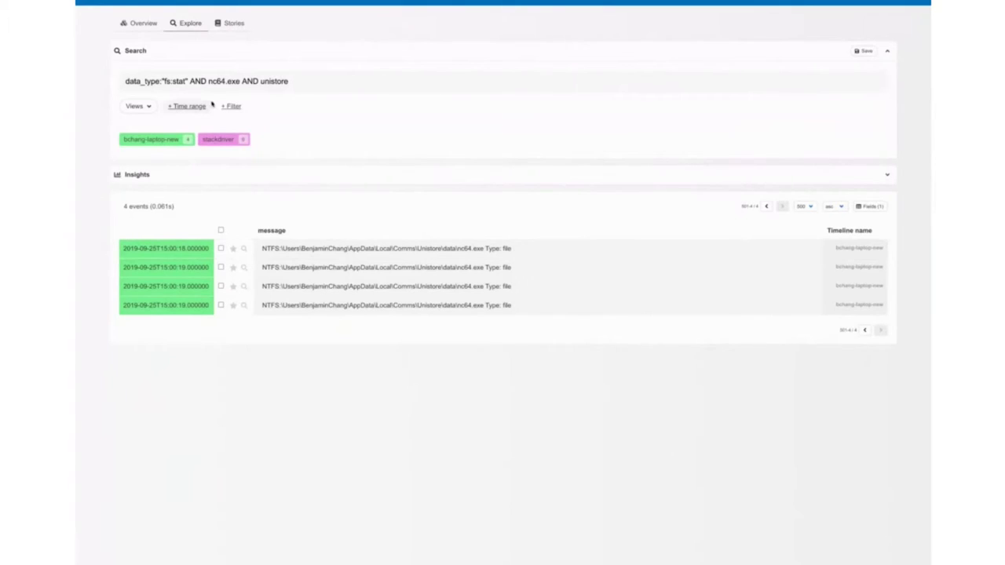
Highlight the nc64.exe, unistore and data_type:"fs:stat" terms of the query in turn.
{"action": "left_click_drag", "start_coordinate": [208, 81], "coordinate": [239, 81]}
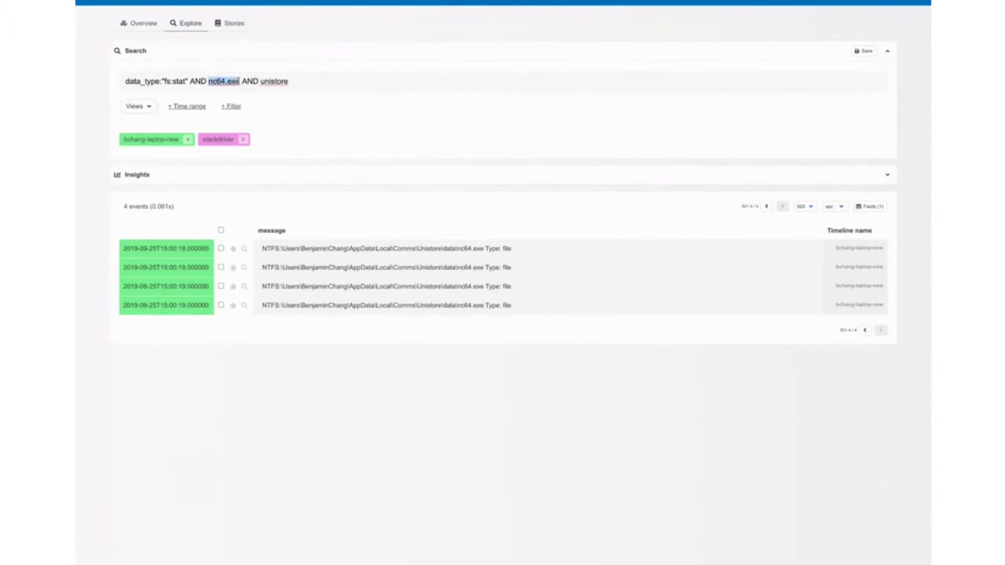
{"action": "double_click", "coordinate": [279, 81]}
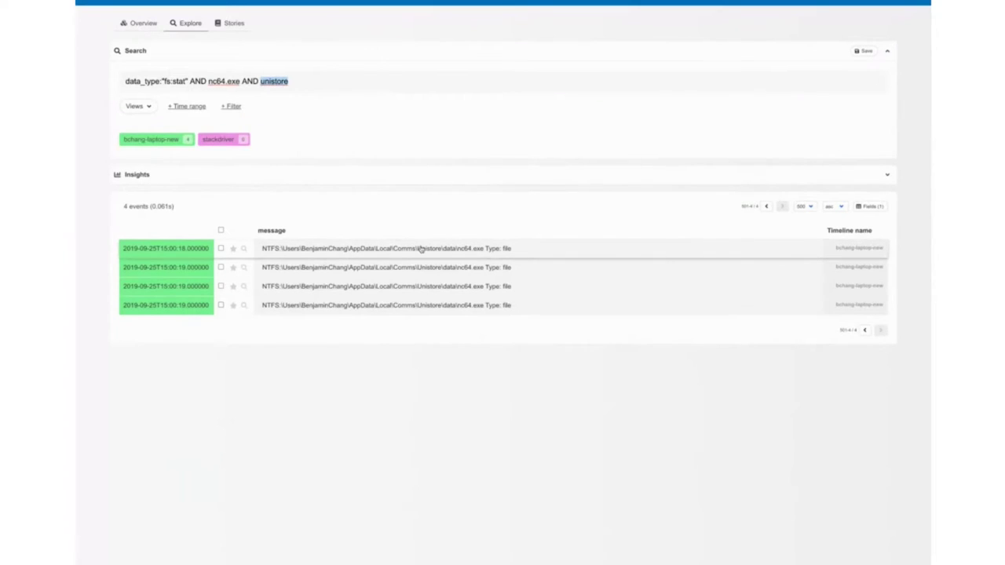
{"action": "left_click_drag", "start_coordinate": [189, 81], "coordinate": [114, 82]}
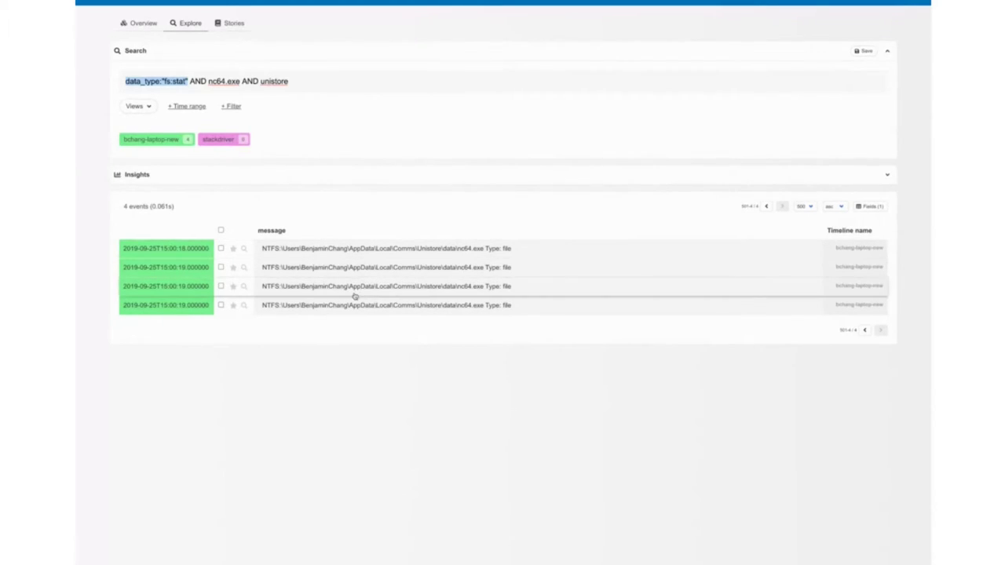
Expand the first nc64.exe file event to review its attributes and timestamp, and collapse it.
{"action": "left_click", "coordinate": [382, 250]}
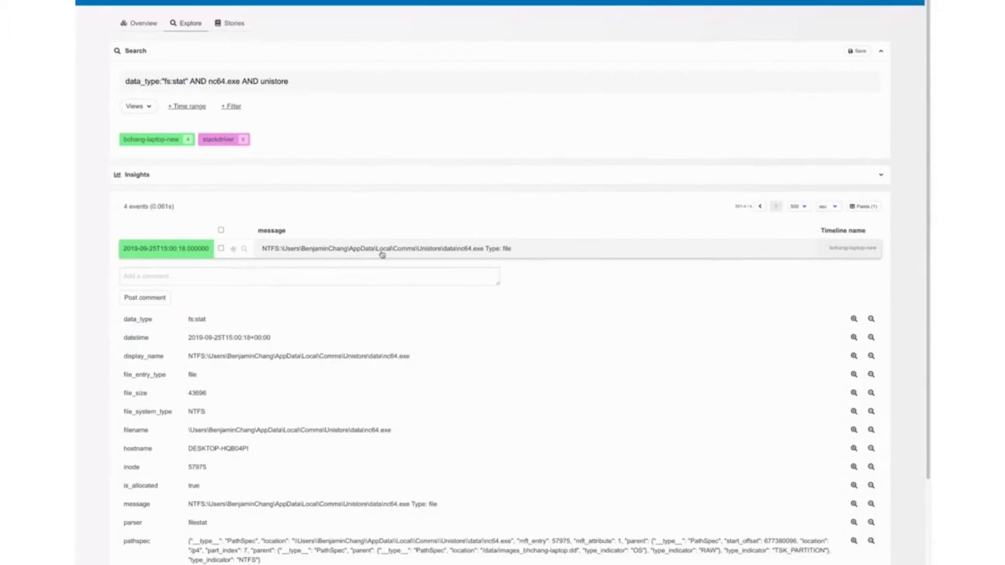
{"action": "scroll", "coordinate": [383, 253], "scroll_direction": "down", "scroll_amount": 1}
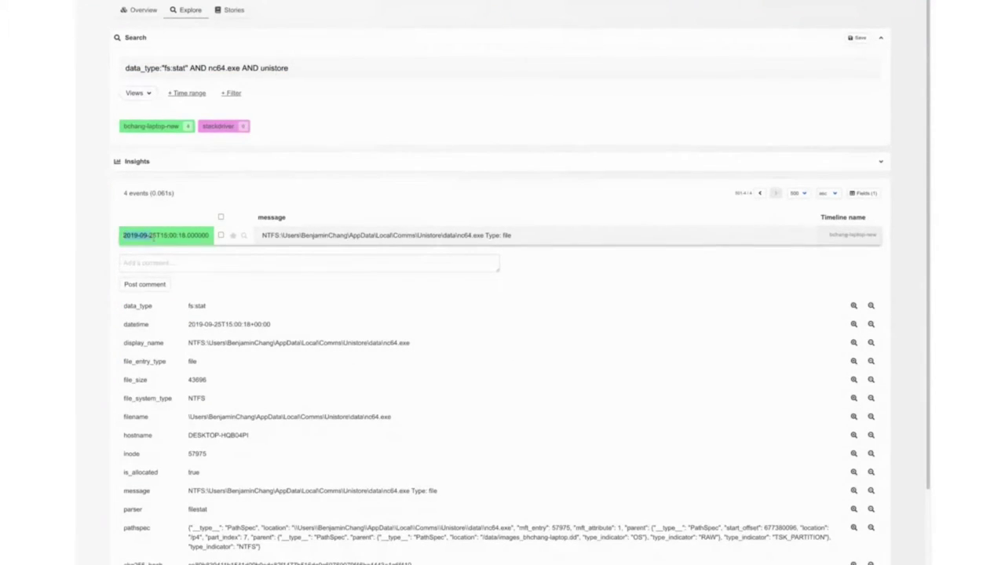
{"action": "left_click", "coordinate": [366, 235]}
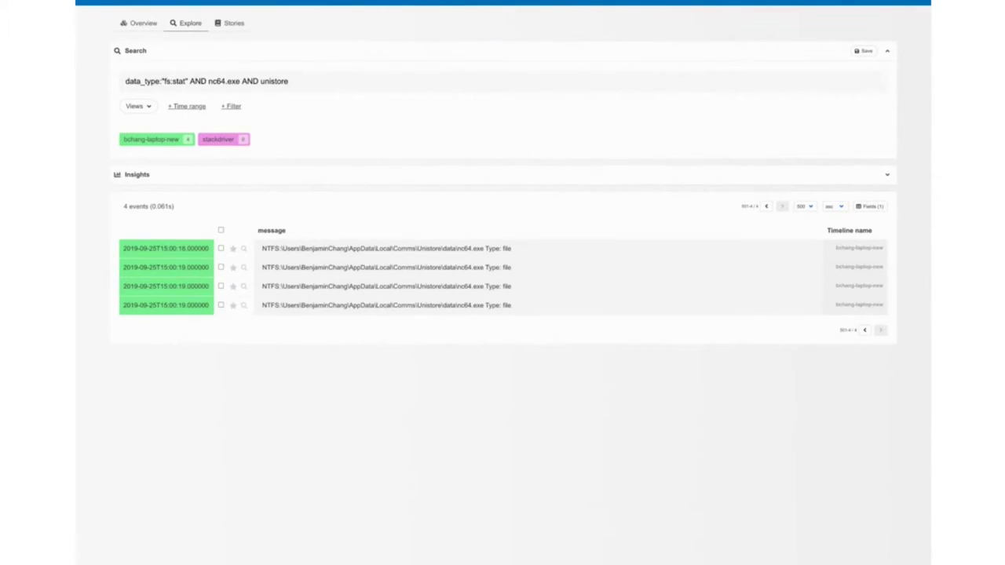
Load the saved view Full phishing view and highlight its fs:stat condition, Chrome history conditions and time range.
{"action": "left_click", "coordinate": [146, 109]}
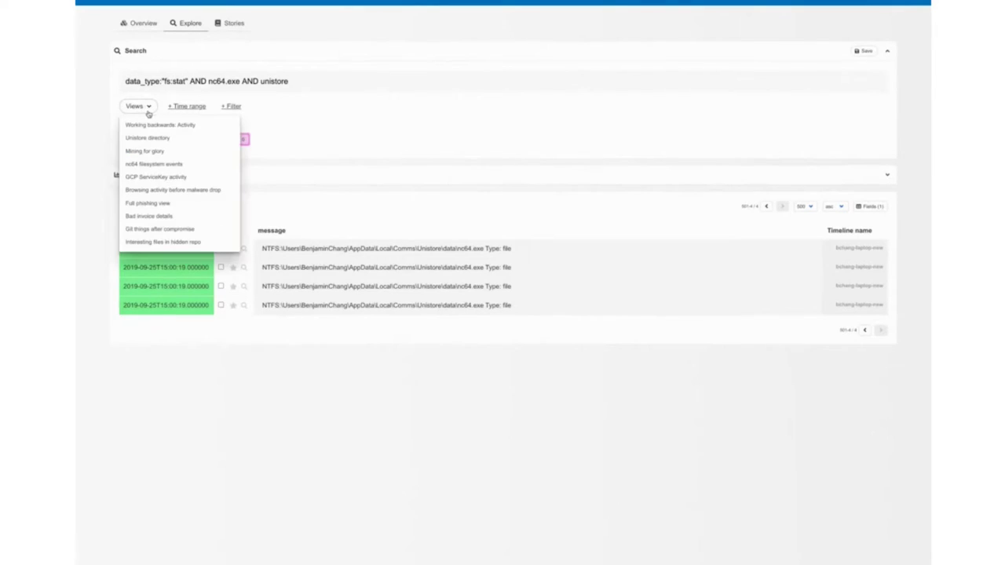
{"action": "left_click", "coordinate": [182, 205]}
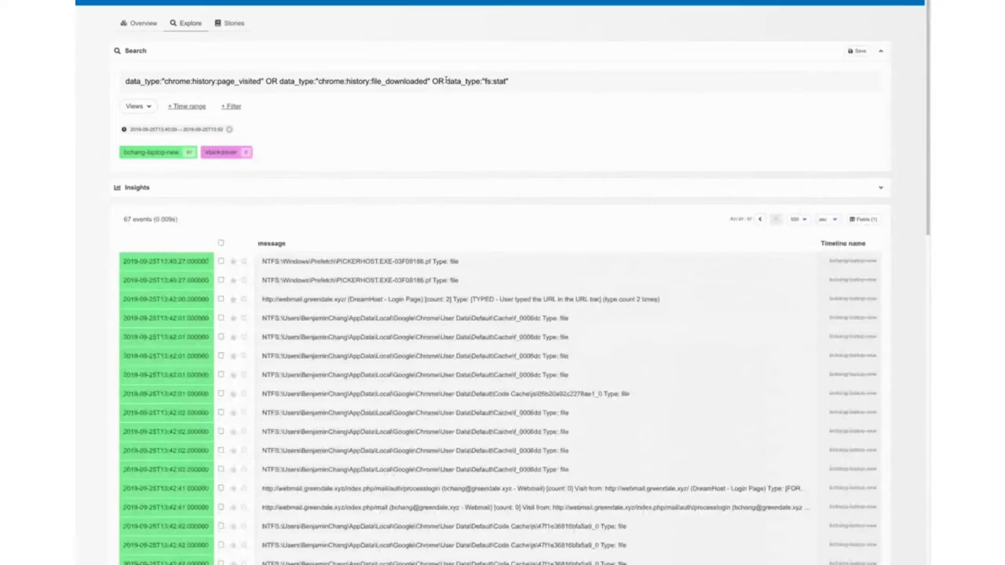
{"action": "left_click_drag", "start_coordinate": [445, 81], "coordinate": [550, 79]}
{"action": "left_click", "coordinate": [553, 82]}
{"action": "left_click_drag", "start_coordinate": [430, 81], "coordinate": [162, 82]}
{"action": "left_click", "coordinate": [380, 83]}
{"action": "left_click_drag", "start_coordinate": [152, 130], "coordinate": [220, 129]}
{"action": "left_click", "coordinate": [279, 134]}
Examine the sequence of webmail visits, starred invoice attachment downloads, Python27 file activity and NvTelemetry.bat events in the phishing view.
{"action": "scroll", "coordinate": [347, 160], "scroll_direction": "down", "scroll_amount": 3}
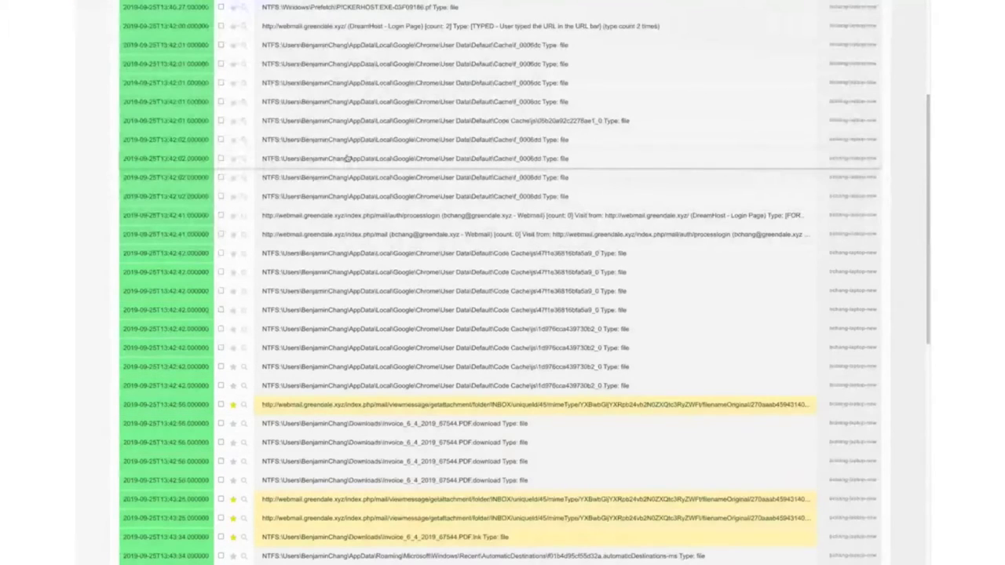
{"action": "scroll", "coordinate": [347, 159], "scroll_direction": "down", "scroll_amount": 5}
{"action": "scroll", "coordinate": [340, 181], "scroll_direction": "down", "scroll_amount": 1}
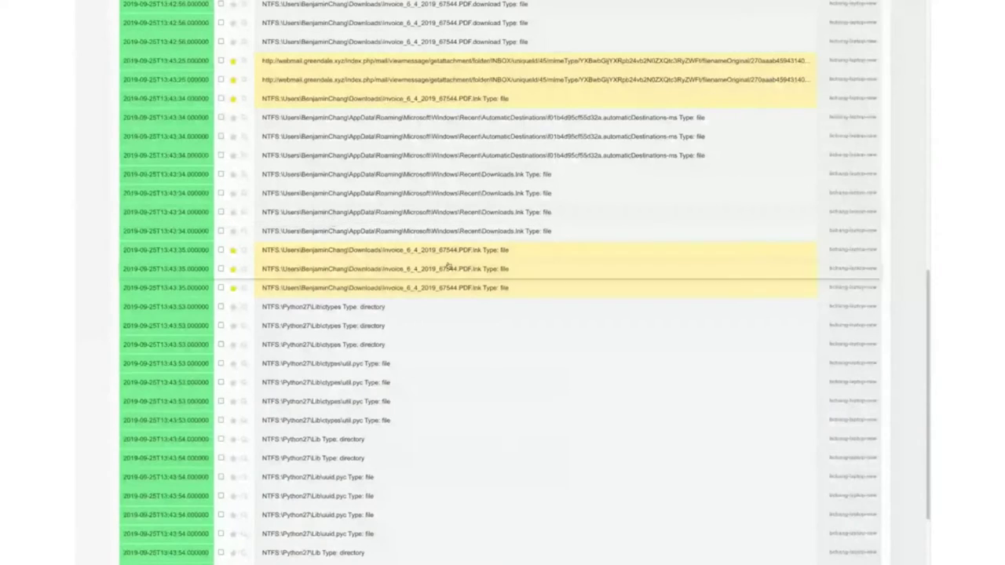
{"action": "scroll", "coordinate": [449, 264], "scroll_direction": "down", "scroll_amount": 3}
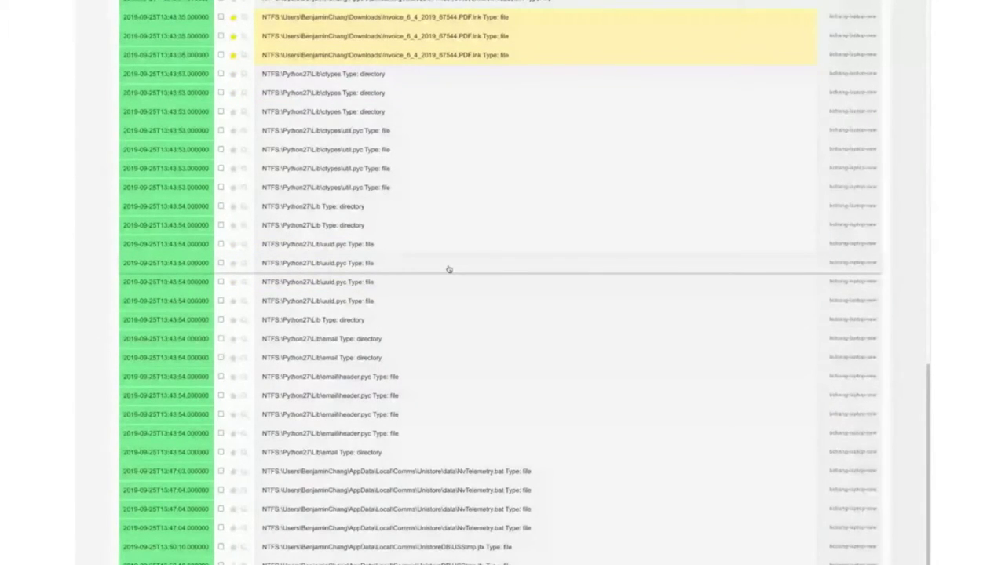
{"action": "scroll", "coordinate": [449, 269], "scroll_direction": "up", "scroll_amount": 3}
{"action": "scroll", "coordinate": [454, 241], "scroll_direction": "up", "scroll_amount": 1}
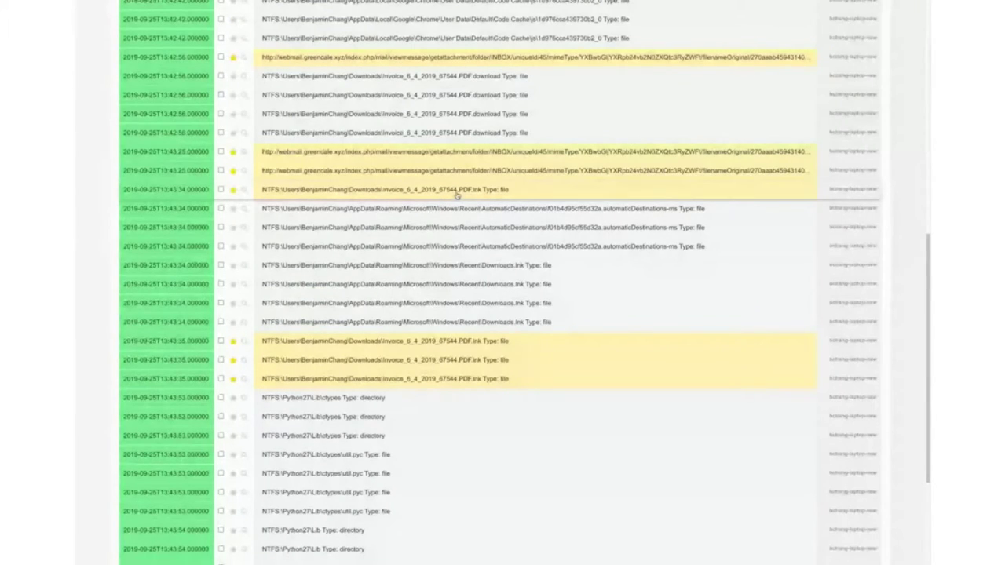
{"action": "scroll", "coordinate": [333, 210], "scroll_direction": "up", "scroll_amount": 1}
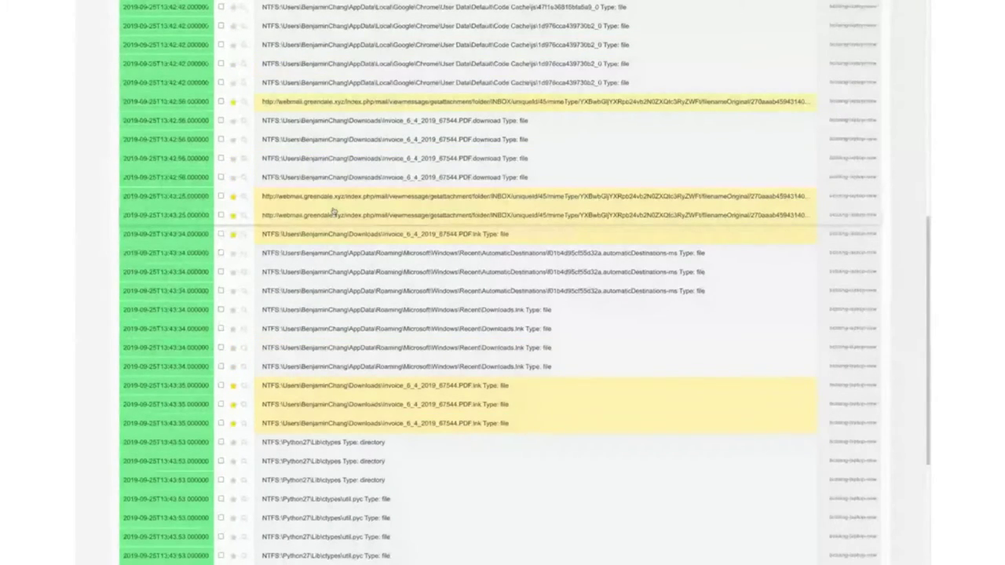
{"action": "scroll", "coordinate": [333, 211], "scroll_direction": "up", "scroll_amount": 3}
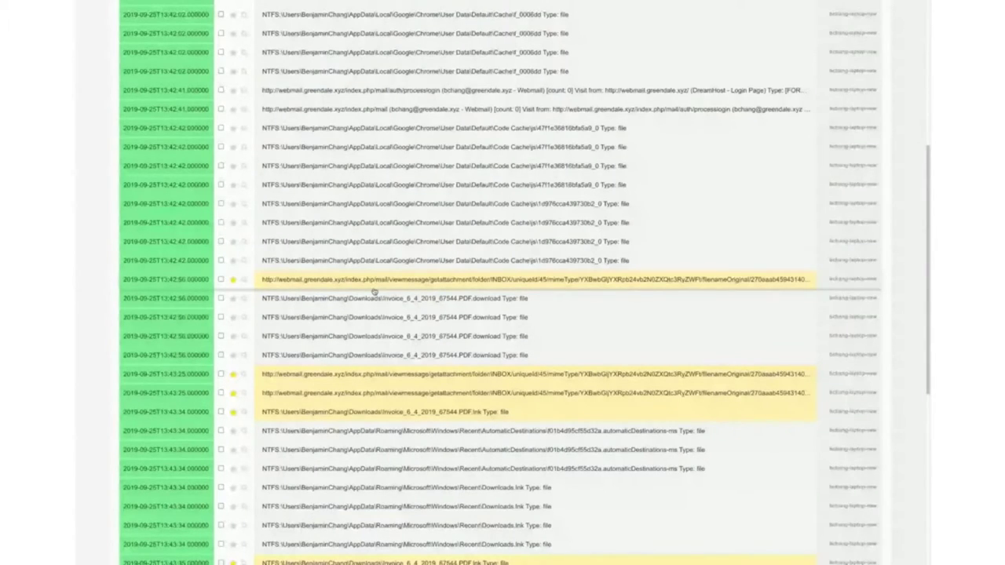
{"action": "scroll", "coordinate": [374, 292], "scroll_direction": "down", "scroll_amount": 3}
{"action": "scroll", "coordinate": [430, 372], "scroll_direction": "down", "scroll_amount": 1}
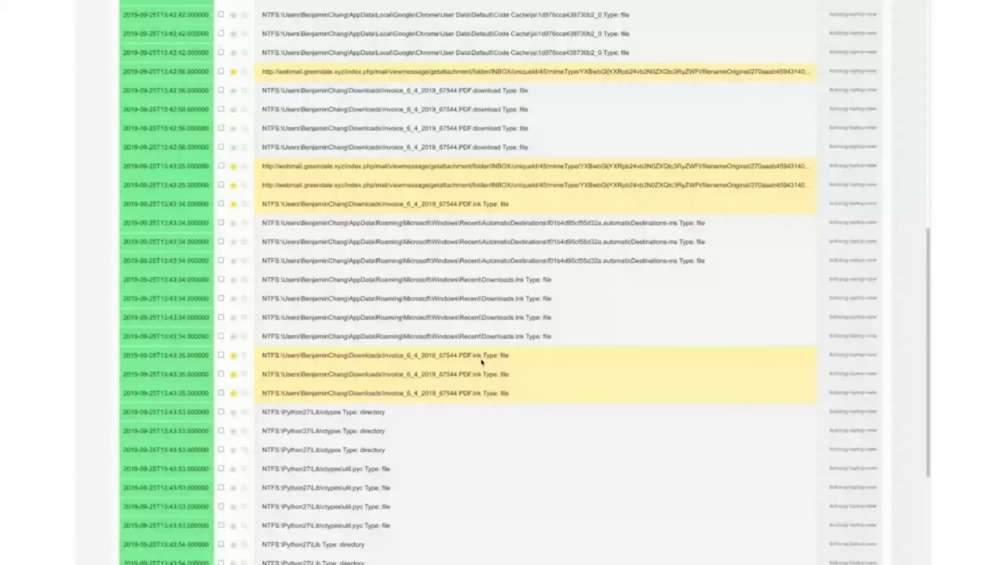
Load the saved view Bad invoice details.
{"action": "scroll", "coordinate": [482, 362], "scroll_direction": "up", "scroll_amount": 6}
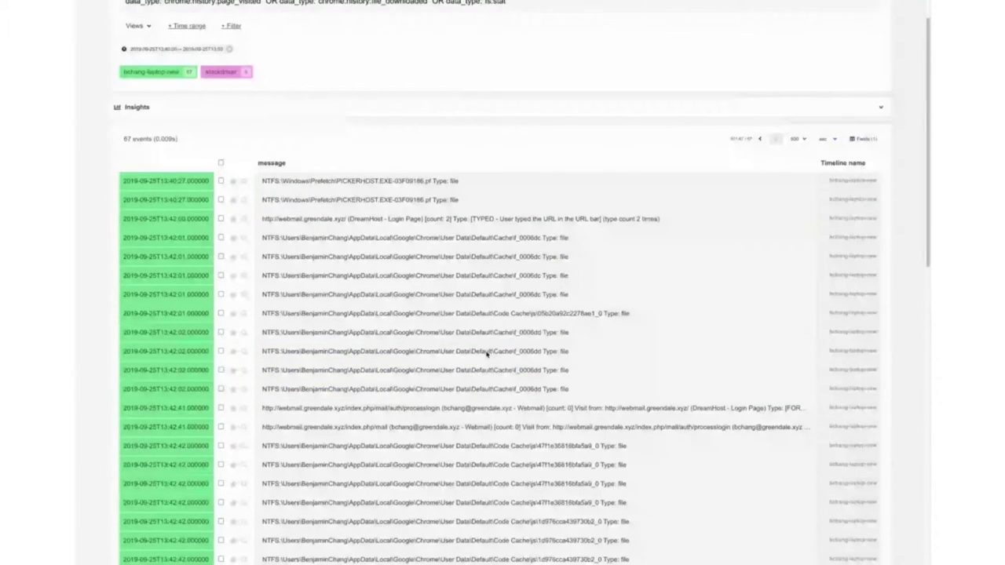
{"action": "scroll", "coordinate": [487, 353], "scroll_direction": "up", "scroll_amount": 1}
{"action": "left_click", "coordinate": [146, 107]}
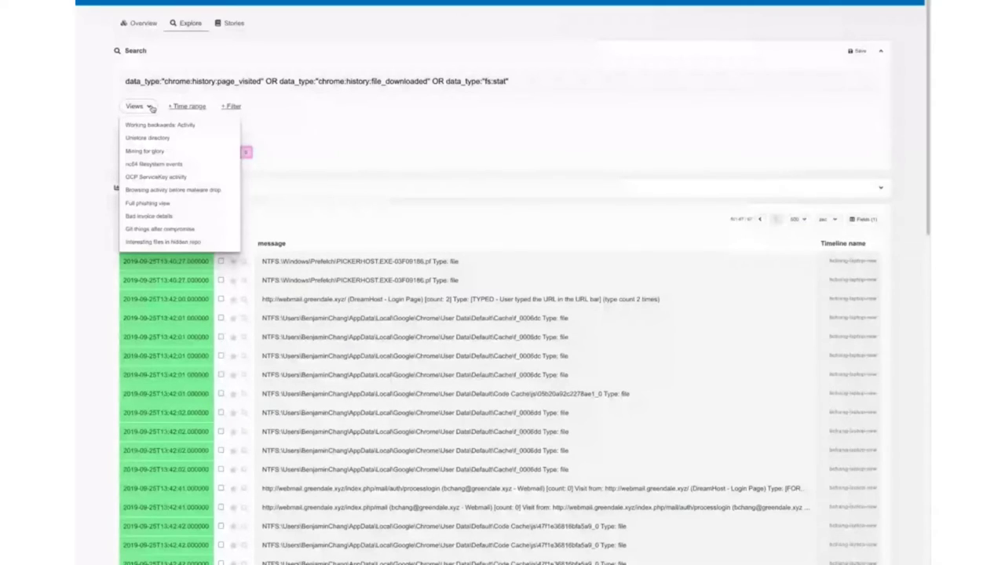
{"action": "left_click", "coordinate": [194, 220]}
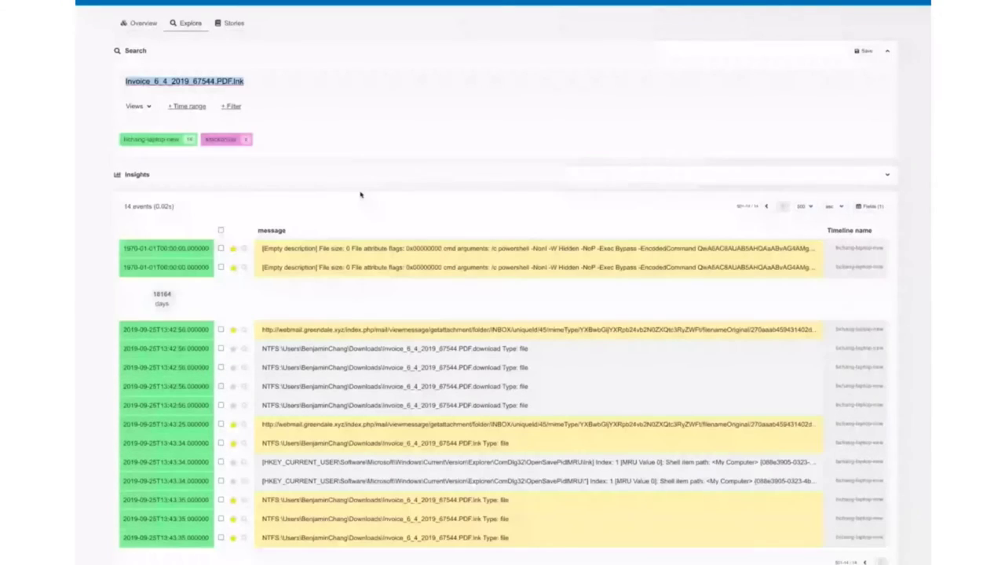
Expand the first starred webmail invoice download event, review its attributes including the hostname, and collapse it.
{"action": "left_click", "coordinate": [437, 336]}
{"action": "scroll", "coordinate": [431, 406], "scroll_direction": "down", "scroll_amount": 2}
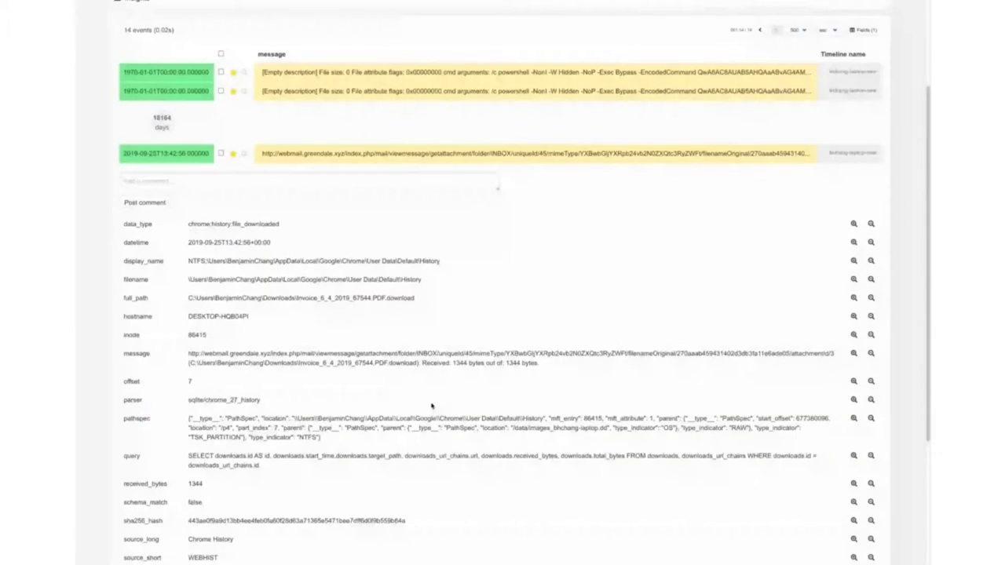
{"action": "scroll", "coordinate": [431, 406], "scroll_direction": "down", "scroll_amount": 1}
{"action": "left_click_drag", "start_coordinate": [419, 321], "coordinate": [296, 321]}
{"action": "scroll", "coordinate": [334, 157], "scroll_direction": "up", "scroll_amount": 2}
{"action": "left_click", "coordinate": [333, 185]}
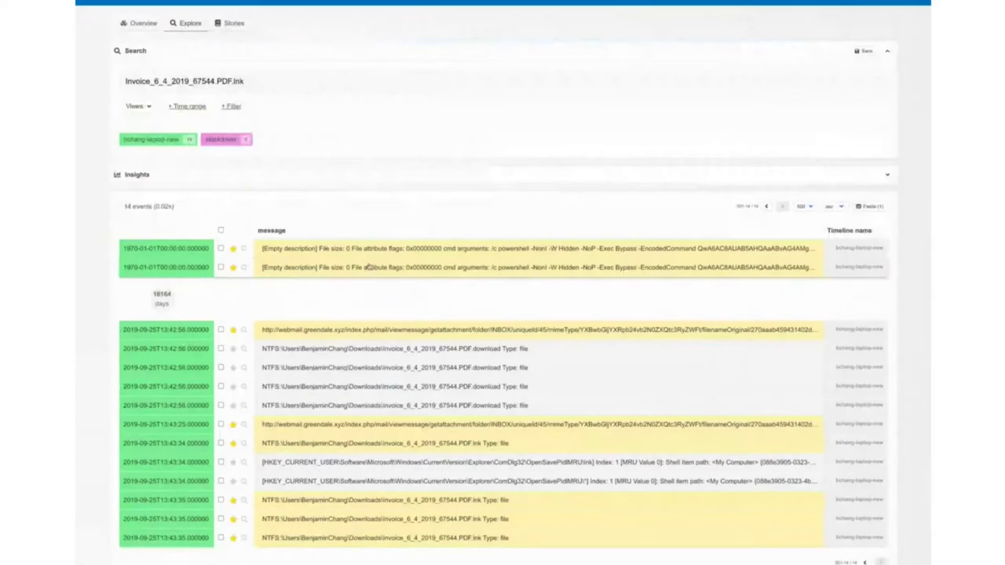
Expand the second starred 1970-01-01 PowerShell event and highlight its timestamp.
{"action": "left_click", "coordinate": [369, 267]}
{"action": "left_click_drag", "start_coordinate": [124, 268], "coordinate": [209, 273]}
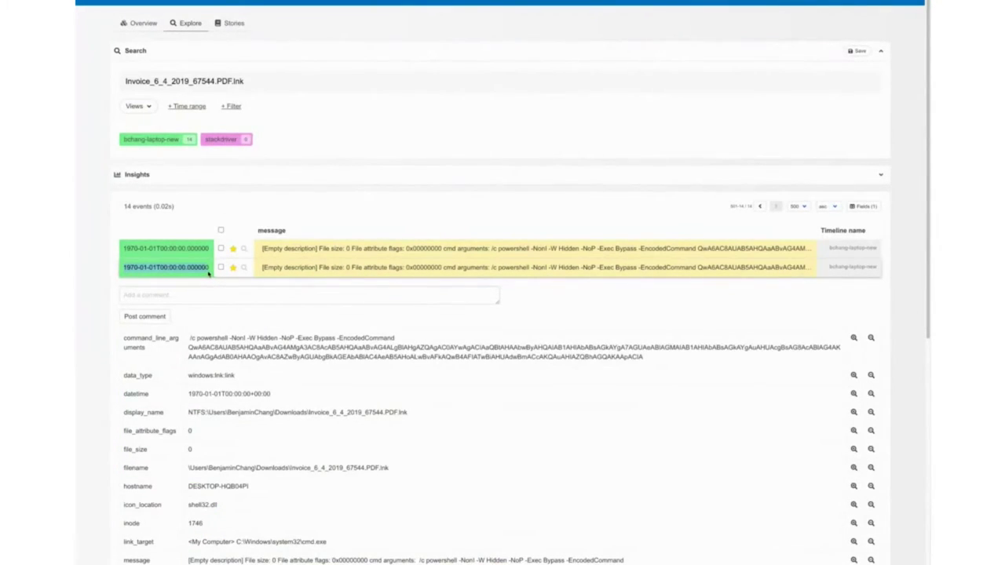
{"action": "scroll", "coordinate": [291, 281], "scroll_direction": "down", "scroll_amount": 1}
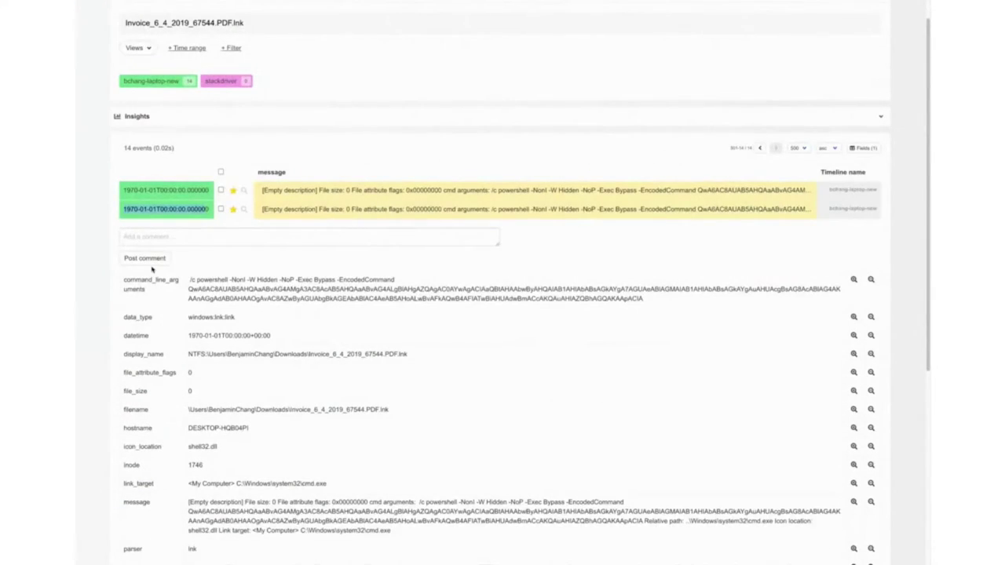
Highlight the event's full command_line_arguments value, and its Hidden, Bypass and EncodedCommand options individually.
{"action": "left_click", "coordinate": [190, 280]}
{"action": "left_click_drag", "start_coordinate": [190, 280], "coordinate": [655, 299]}
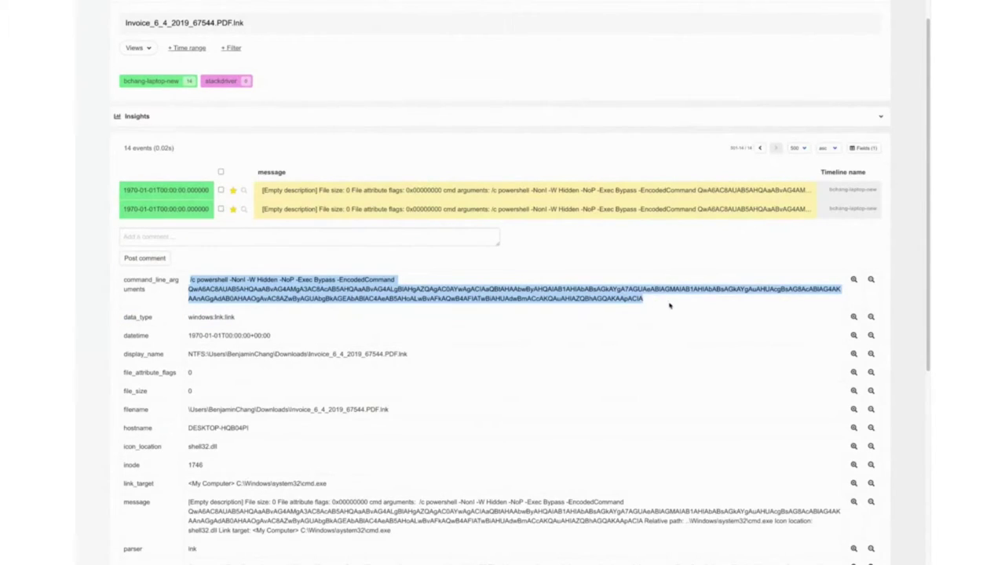
{"action": "left_click", "coordinate": [667, 301]}
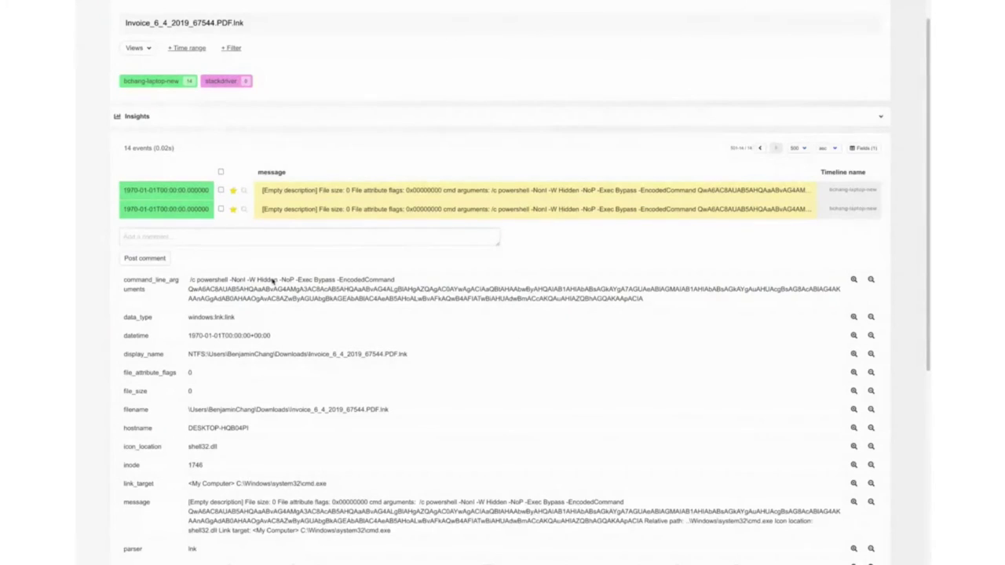
{"action": "double_click", "coordinate": [267, 280]}
{"action": "double_click", "coordinate": [324, 281]}
{"action": "double_click", "coordinate": [365, 281]}
{"action": "left_click", "coordinate": [371, 292]}
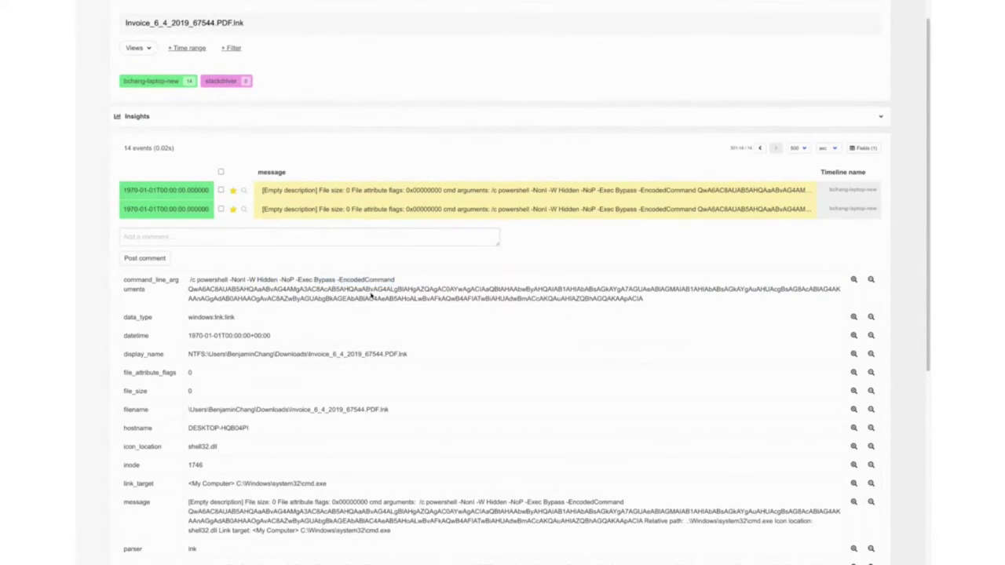
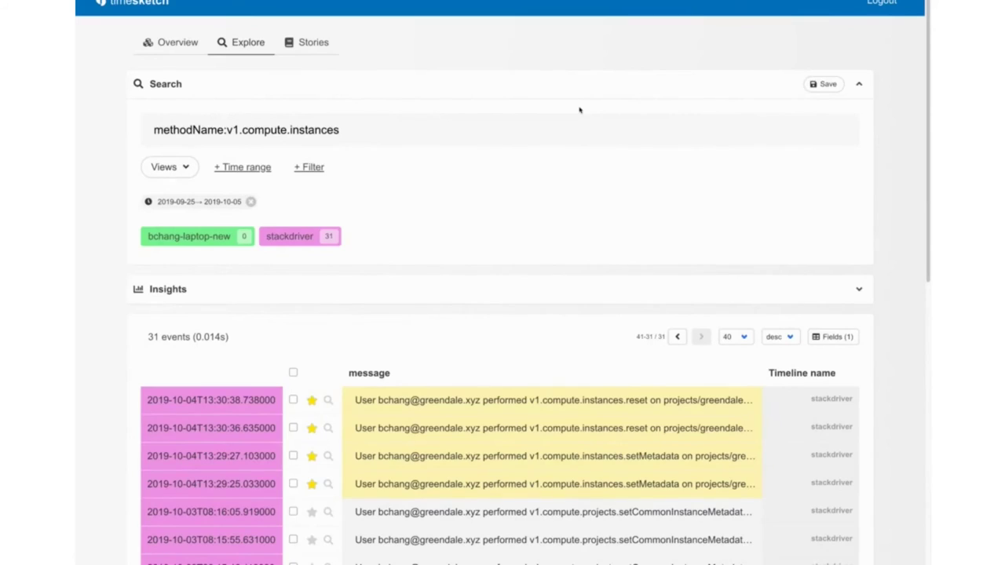
Limit the methodName:v1.compute.instances search to the stackdriver timeline and remove its 2019-09-25 to 2019-10-05 time range.
{"action": "scroll", "coordinate": [494, 306], "scroll_direction": "down", "scroll_amount": 1}
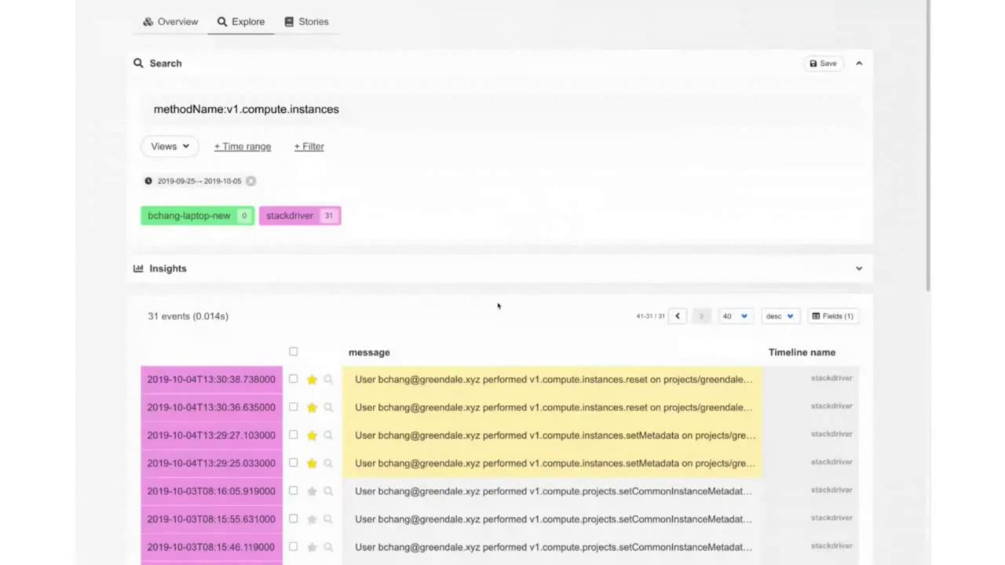
{"action": "scroll", "coordinate": [498, 306], "scroll_direction": "down", "scroll_amount": 4}
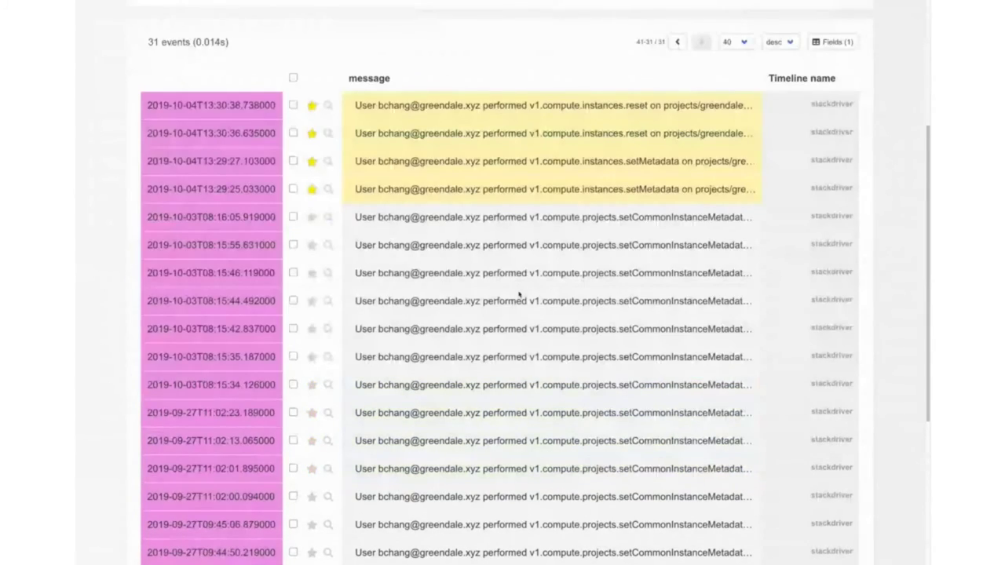
{"action": "scroll", "coordinate": [519, 295], "scroll_direction": "up", "scroll_amount": 4}
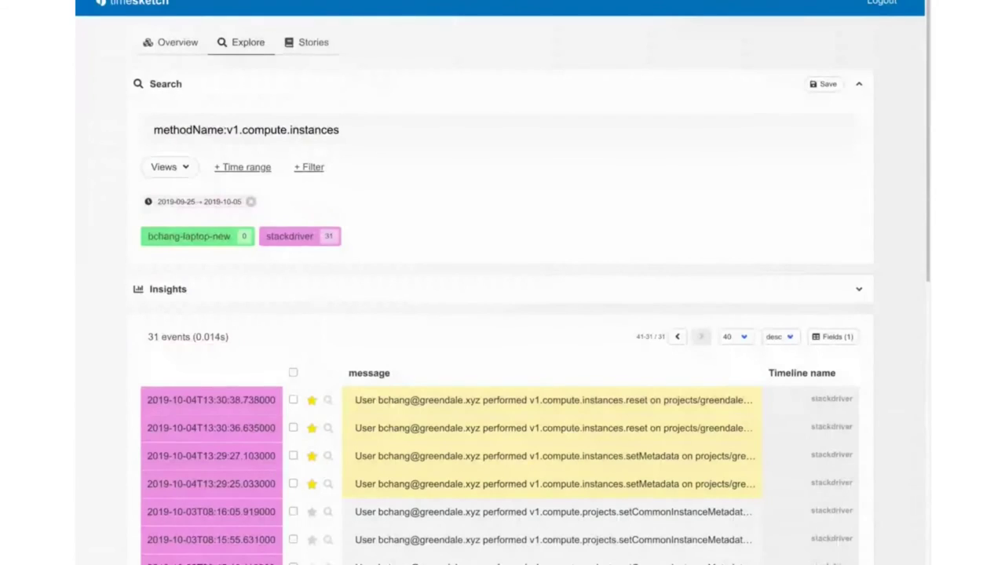
{"action": "key", "text": "ctrl+minus"}
{"action": "key", "text": "ctrl+minus"}
{"action": "key", "text": "ctrl+minus"}
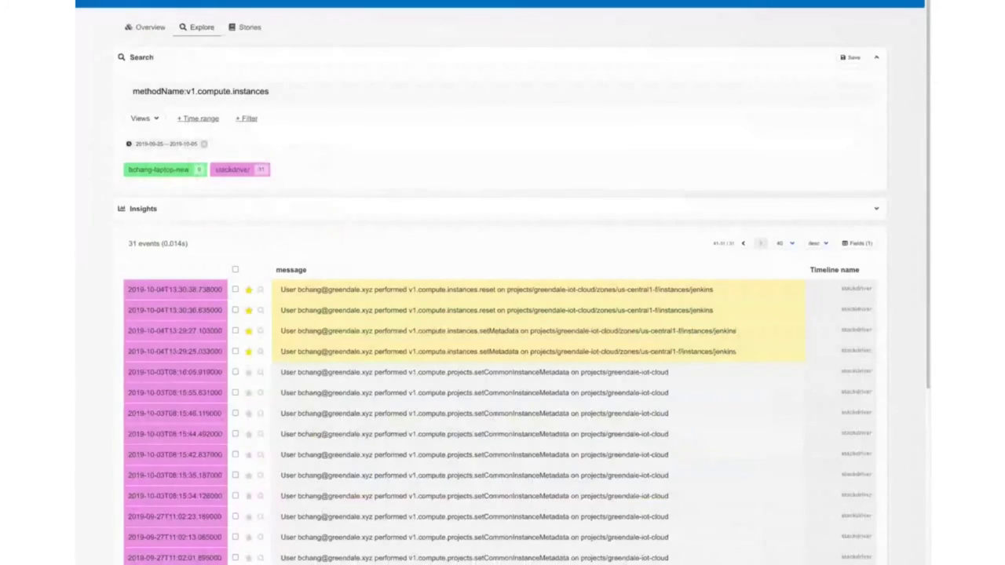
{"action": "left_click", "coordinate": [785, 243]}
{"action": "left_click", "coordinate": [306, 93]}
{"action": "left_click", "coordinate": [183, 171]}
{"action": "left_click", "coordinate": [203, 145]}
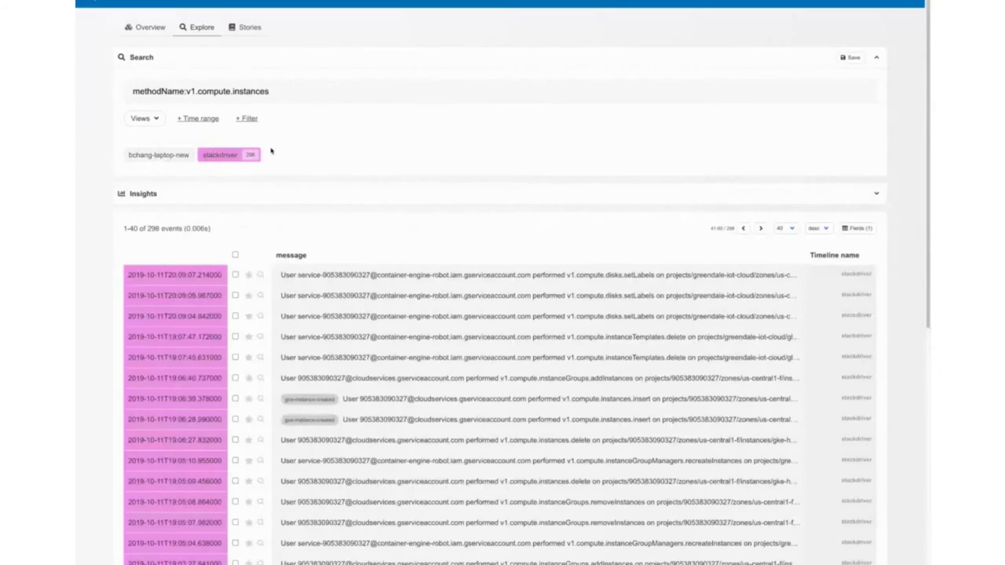
Expand the first event tagged gce-instance-created and review its attributes down to the tag field.
{"action": "scroll", "coordinate": [404, 242], "scroll_direction": "down", "scroll_amount": 2}
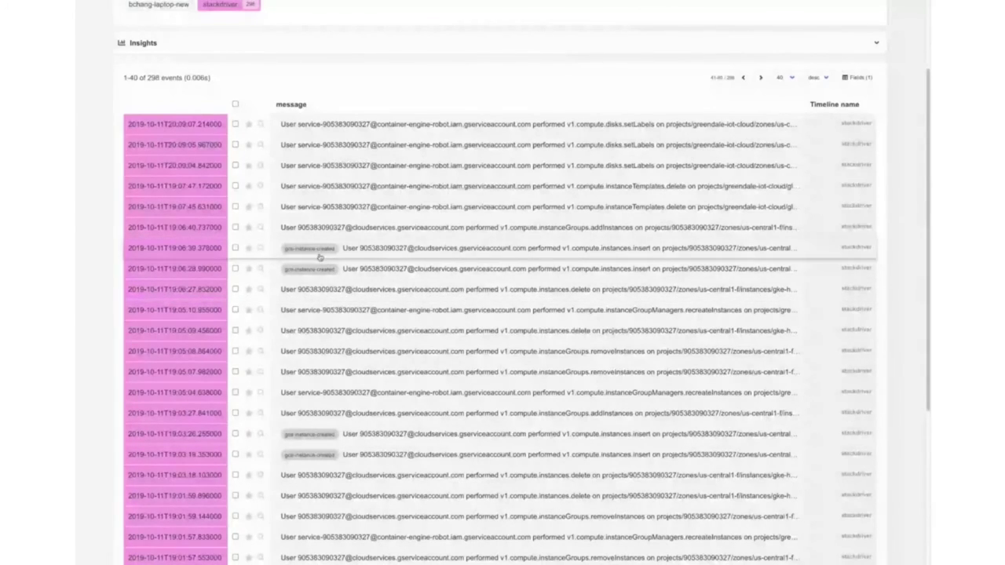
{"action": "key", "text": "ctrl+plus"}
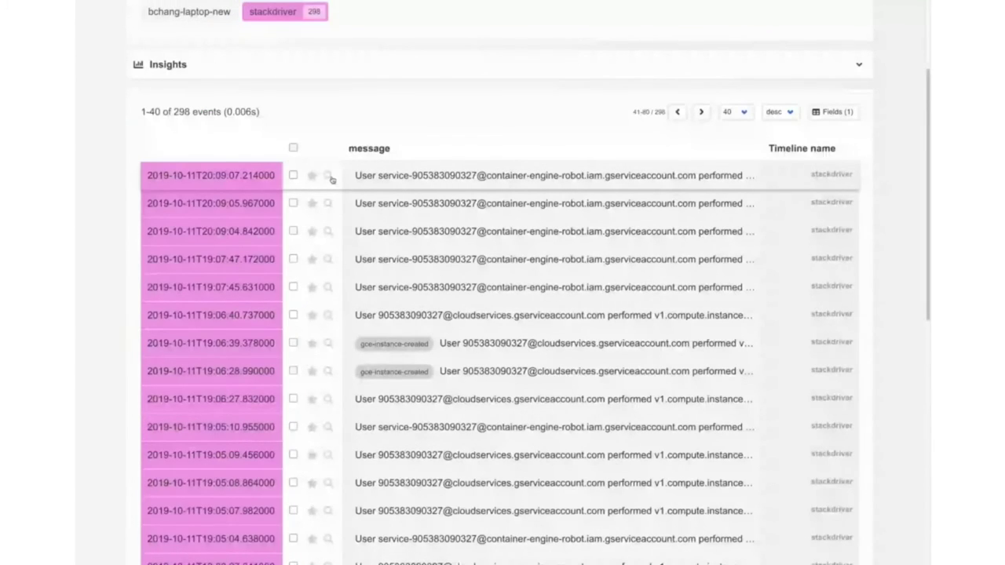
{"action": "left_click", "coordinate": [561, 338]}
{"action": "scroll", "coordinate": [415, 265], "scroll_direction": "down", "scroll_amount": 2}
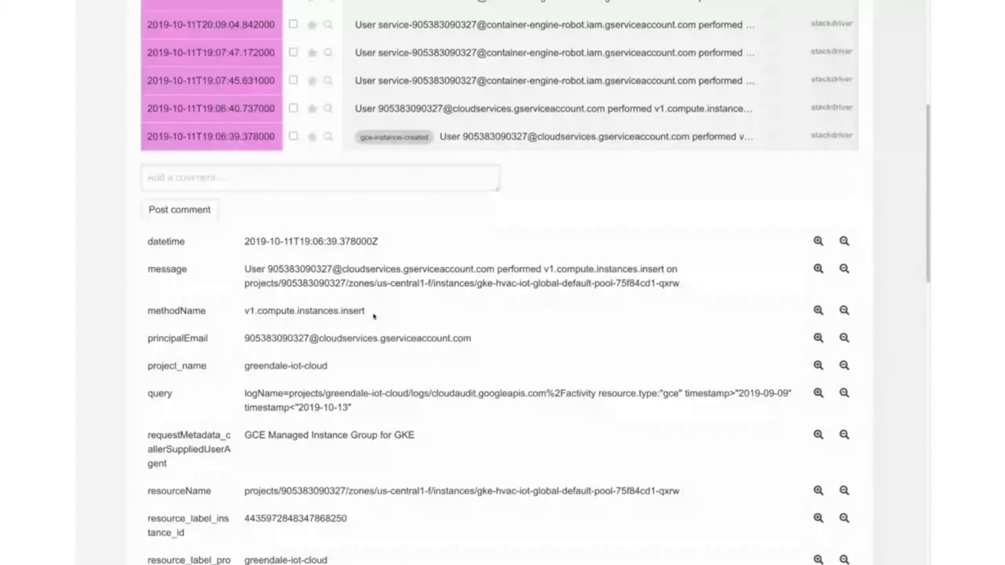
{"action": "scroll", "coordinate": [374, 315], "scroll_direction": "down", "scroll_amount": 1}
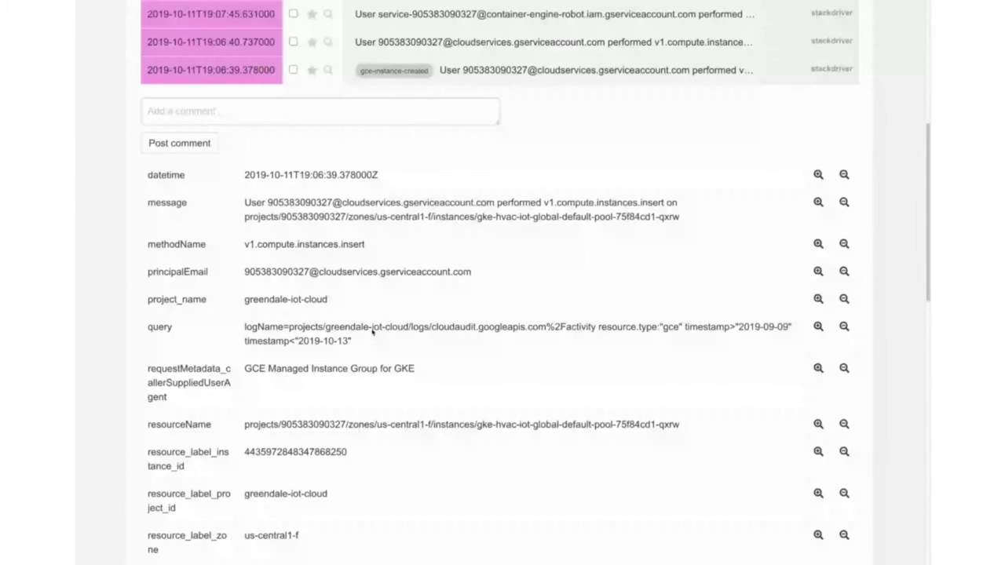
{"action": "scroll", "coordinate": [374, 330], "scroll_direction": "down", "scroll_amount": 3}
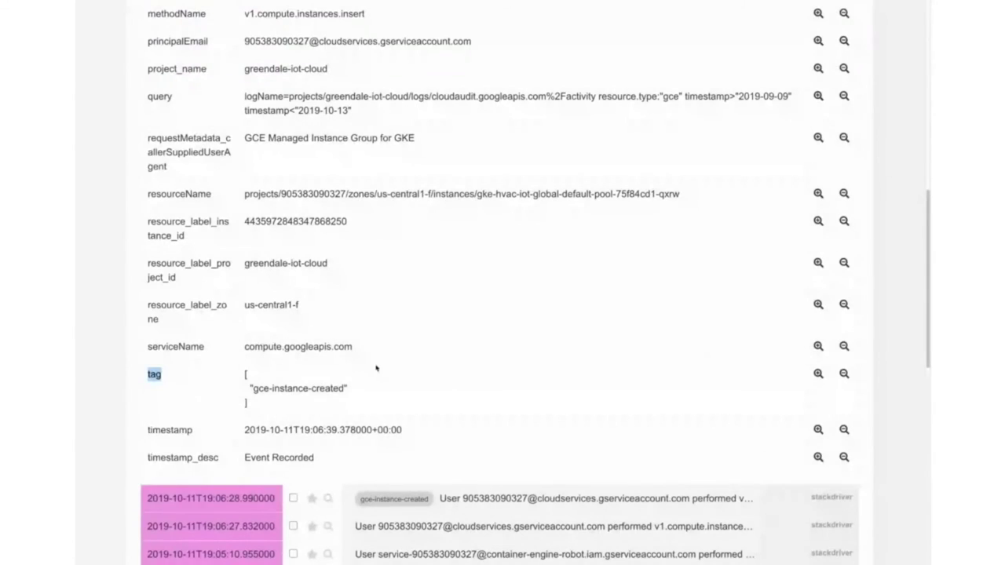
Search the stackdriver timeline for tag:gce-instance-created and look through the tagged instance creation events.
{"action": "scroll", "coordinate": [377, 369], "scroll_direction": "up", "scroll_amount": 8}
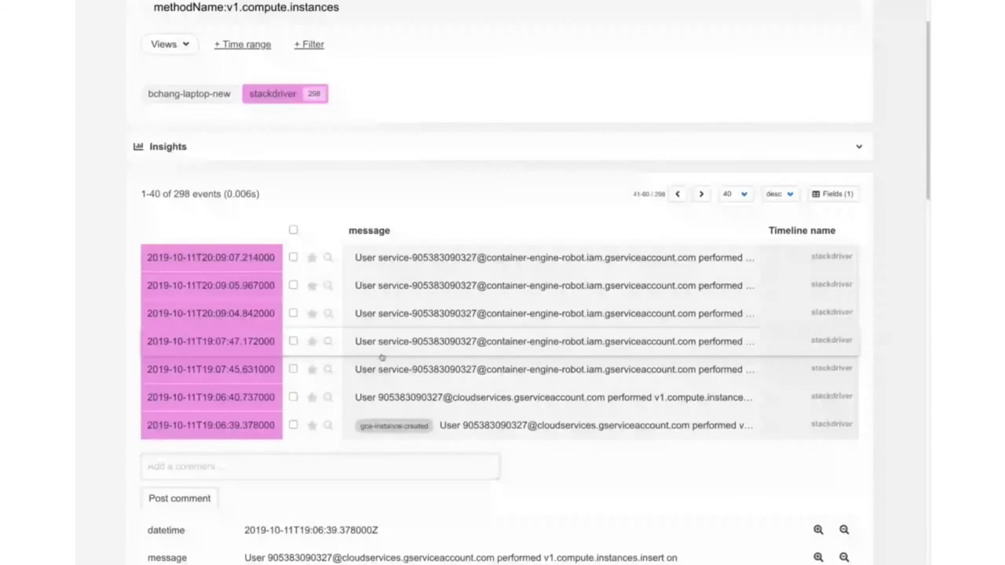
{"action": "scroll", "coordinate": [680, 113], "scroll_direction": "up", "scroll_amount": 2}
{"action": "triple_click", "coordinate": [680, 114]}
{"action": "type", "text": "tag:"}
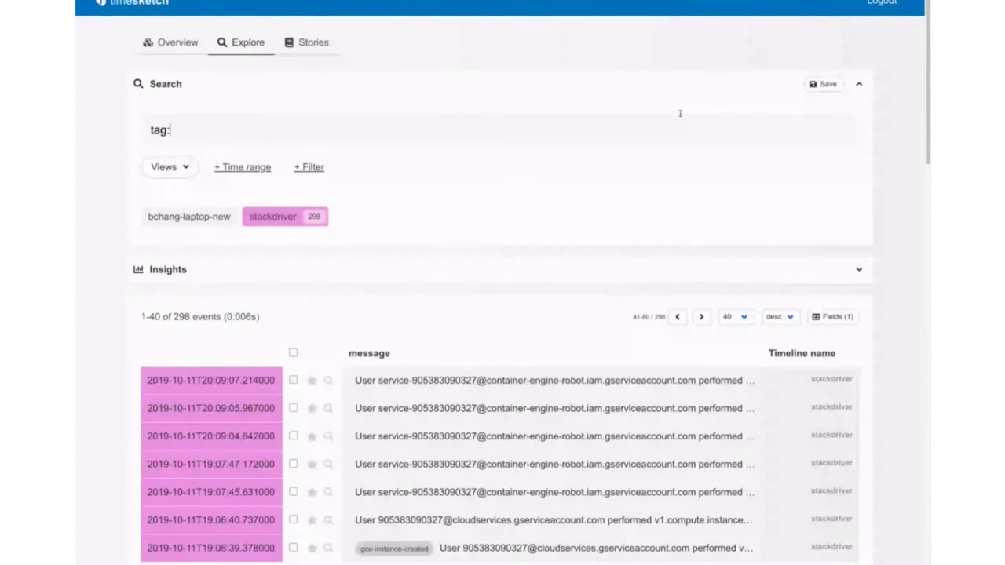
{"action": "type", "text": "gce-instance-created"}
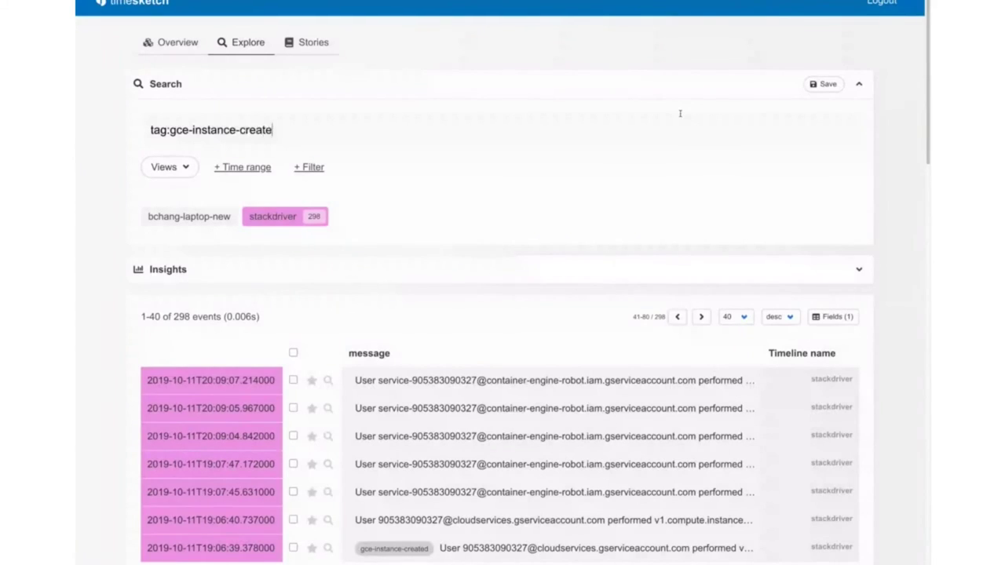
{"action": "key", "text": "Return"}
{"action": "scroll", "coordinate": [597, 271], "scroll_direction": "down", "scroll_amount": 3}
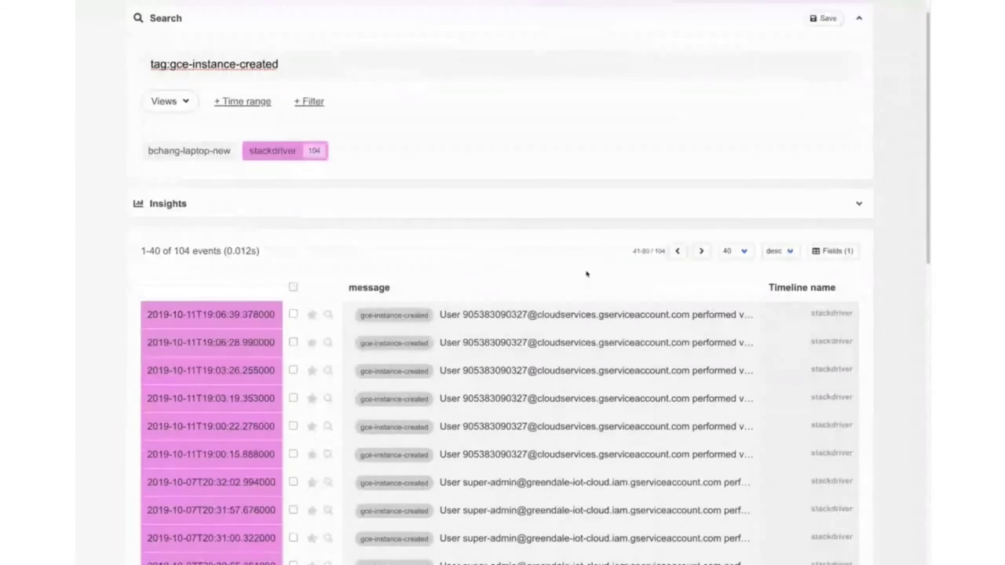
{"action": "scroll", "coordinate": [390, 358], "scroll_direction": "down", "scroll_amount": 5}
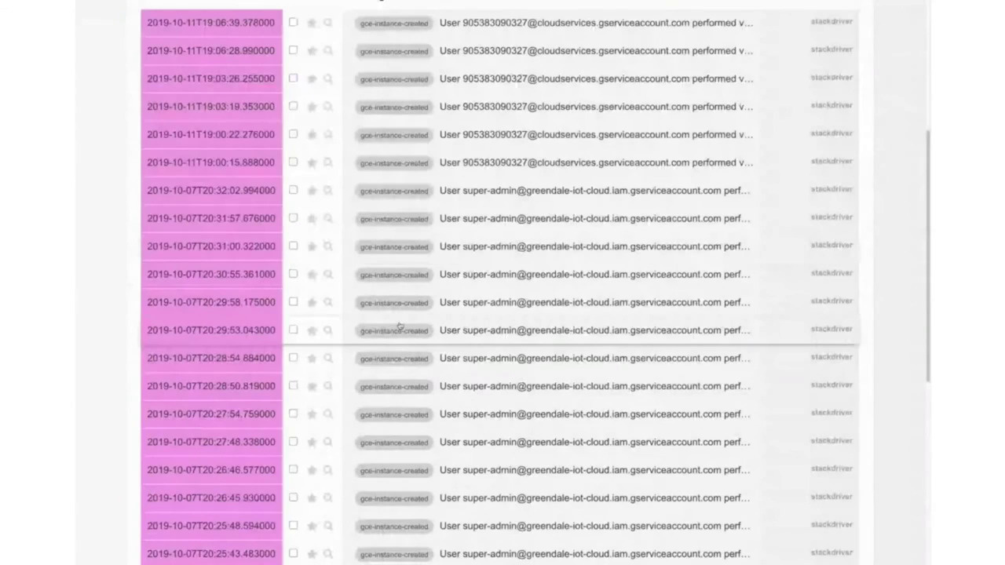
{"action": "scroll", "coordinate": [399, 326], "scroll_direction": "down", "scroll_amount": 12}
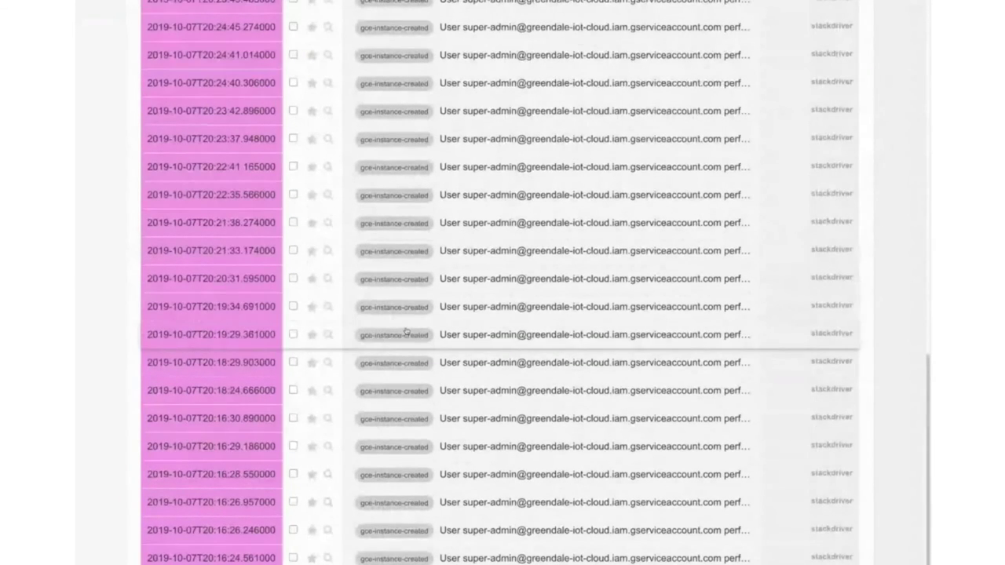
{"action": "scroll", "coordinate": [406, 332], "scroll_direction": "up", "scroll_amount": 20}
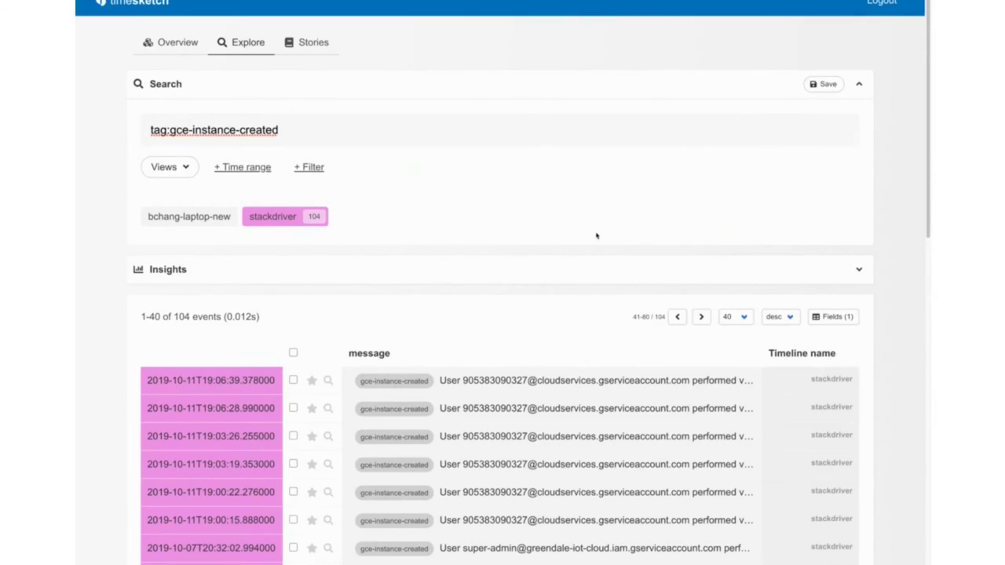
Highlight the total event count in the Greendale sketch overview, and return to an empty Explore search.
{"action": "left_click", "coordinate": [179, 42]}
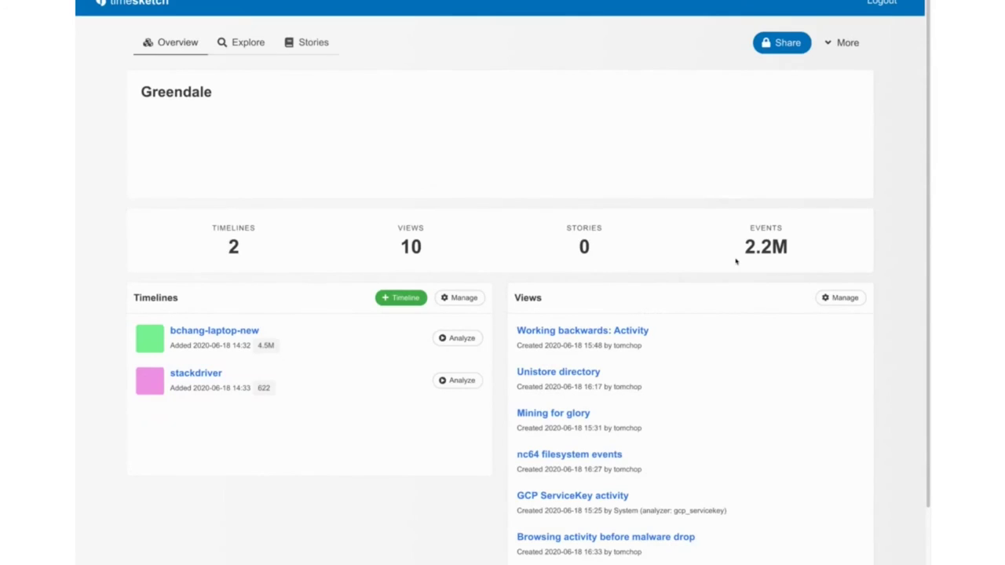
{"action": "left_click_drag", "start_coordinate": [755, 248], "coordinate": [790, 251]}
{"action": "left_click", "coordinate": [791, 253]}
{"action": "left_click", "coordinate": [253, 55]}
{"action": "left_click_drag", "start_coordinate": [745, 247], "coordinate": [774, 247]}
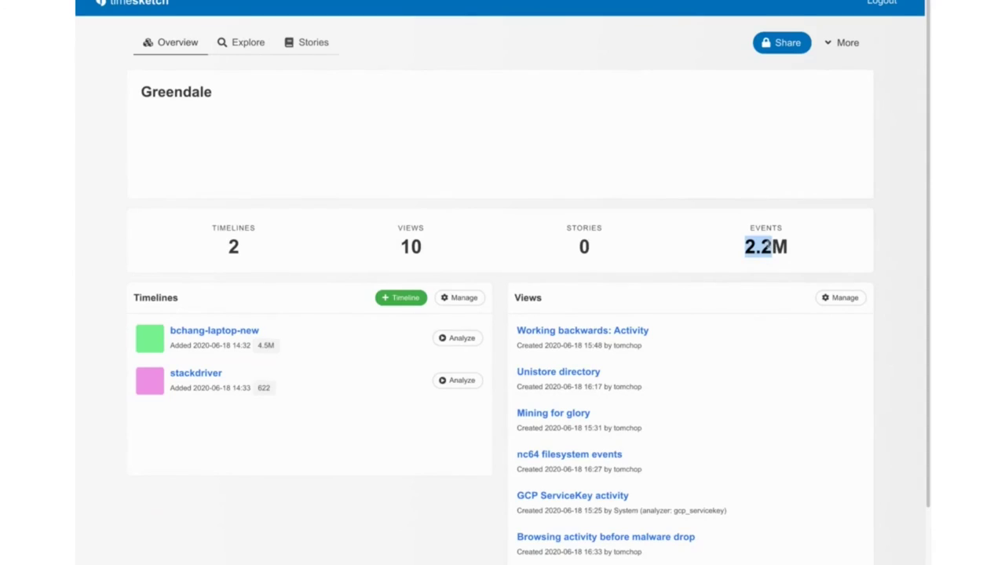
{"action": "left_click", "coordinate": [776, 247]}
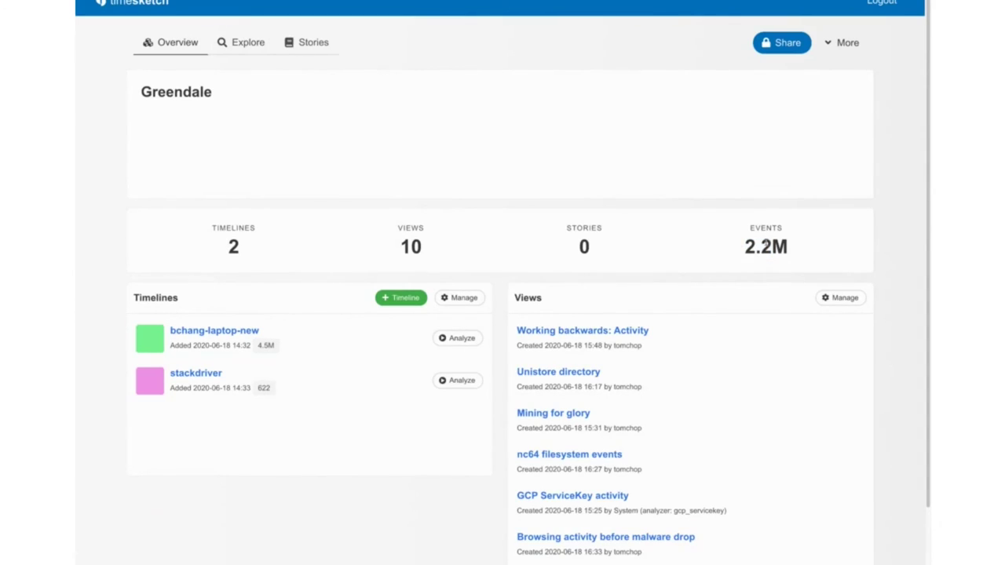
{"action": "left_click", "coordinate": [238, 52]}
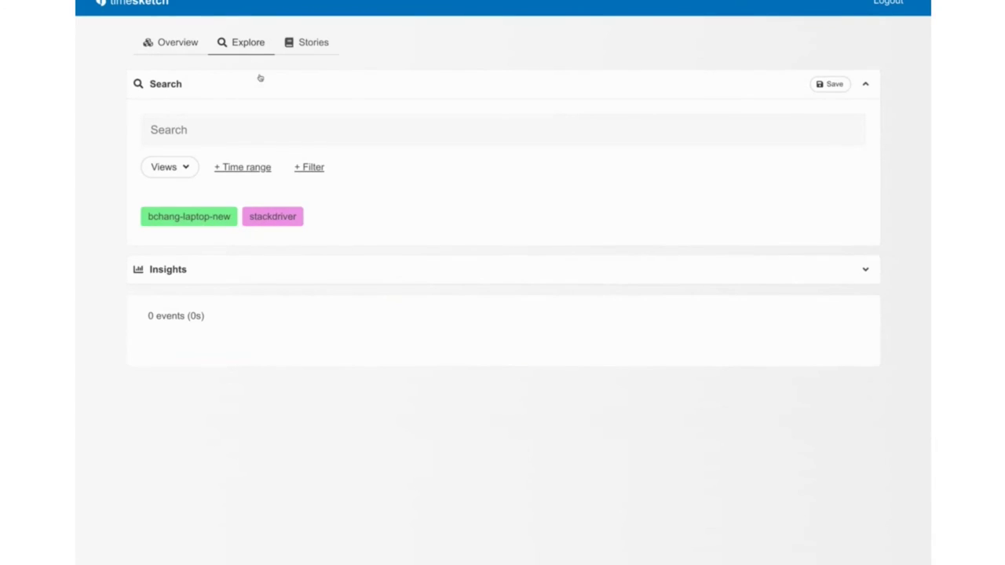